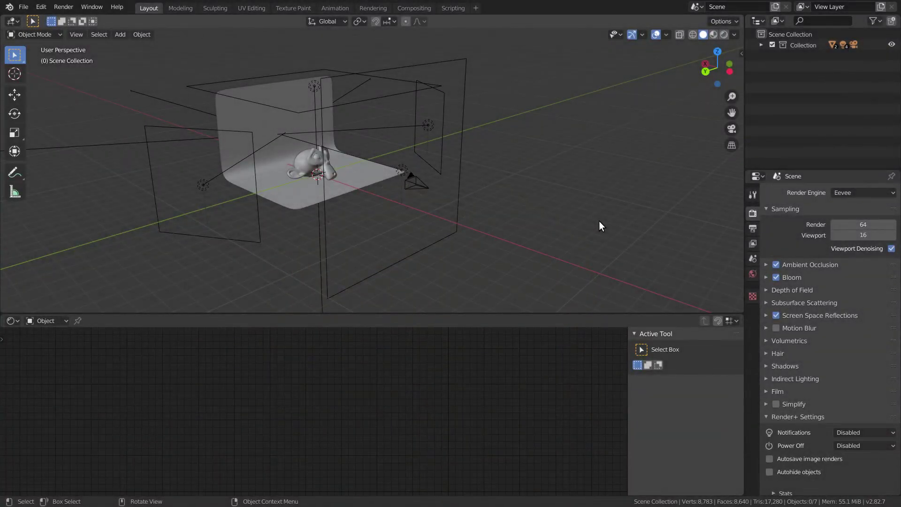
# Snap the 3D cursor to the camera and add a plane mesh there
pyautogui.click(424, 183)
pyautogui.hotkey('shift', 's')
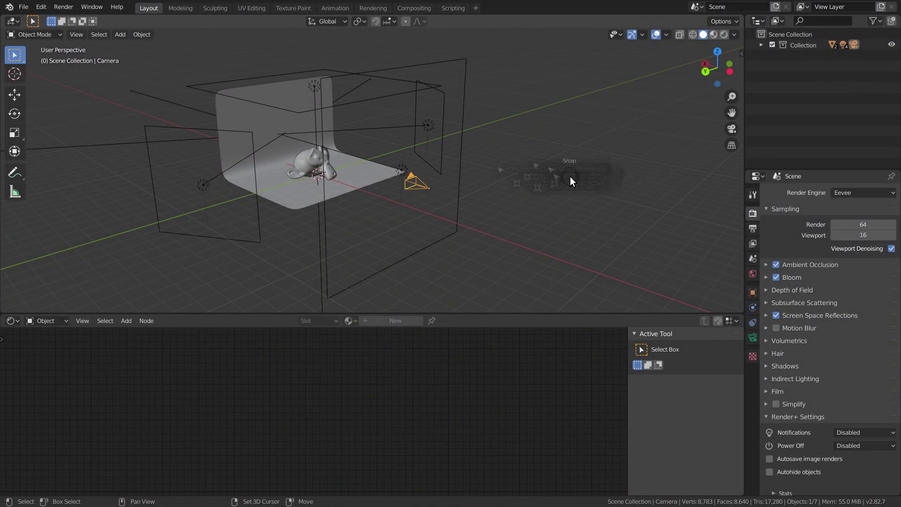
pyautogui.click(578, 226)
pyautogui.hotkey('shift', 'a')
pyautogui.moveTo(501, 161)
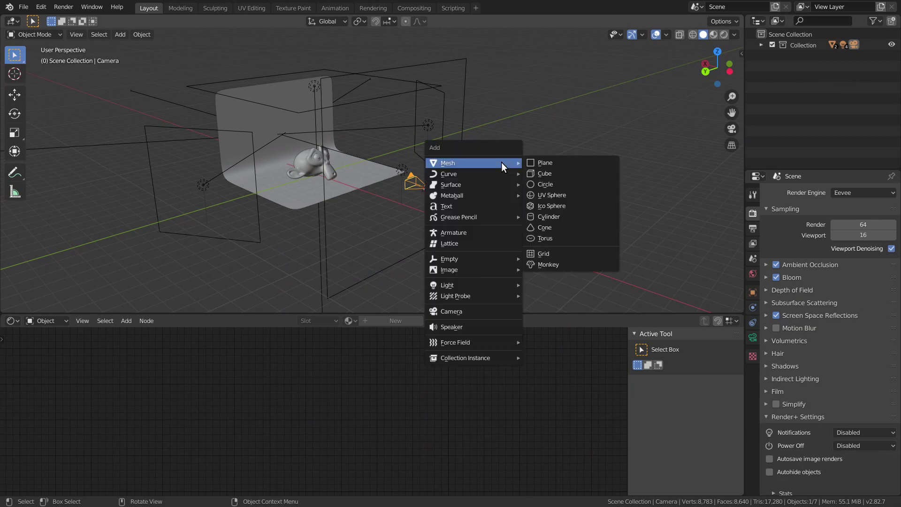
pyautogui.click(536, 162)
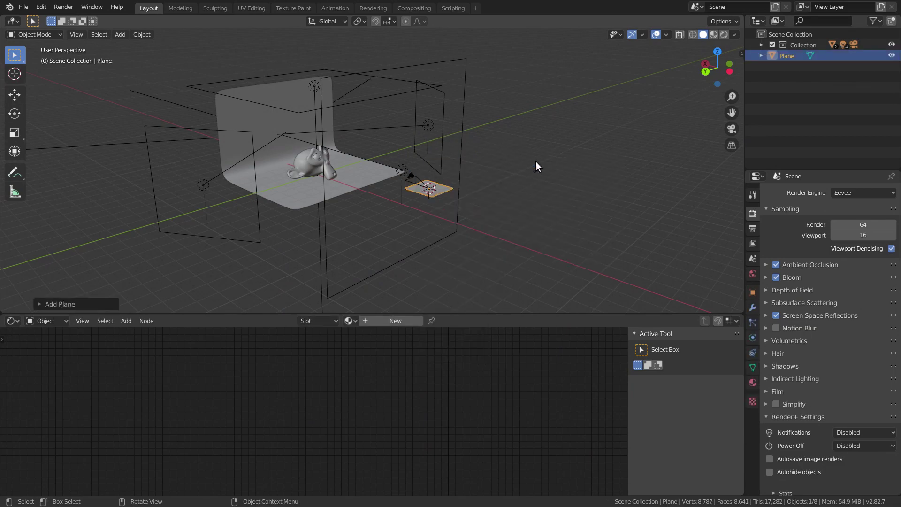
# Set the plane's X rotation to 90°, checking it against the camera's transform values
pyautogui.press('n')
pyautogui.click(424, 189)
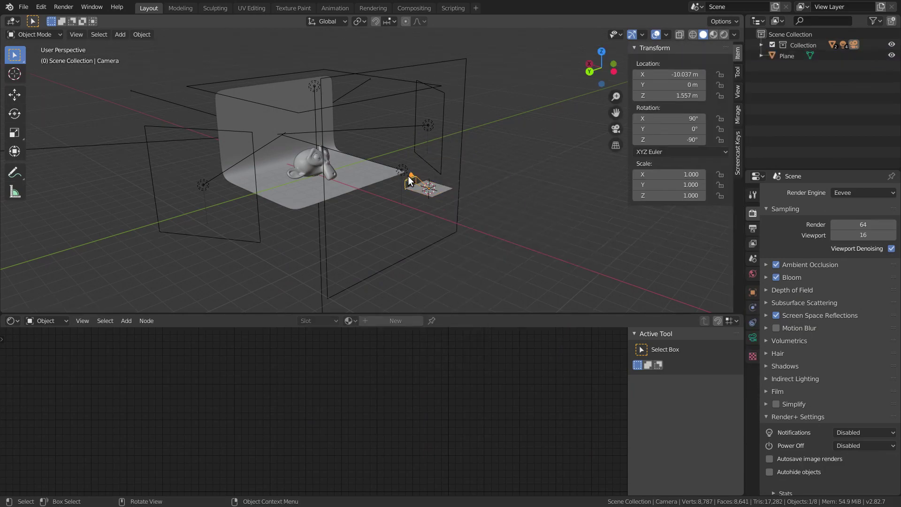
pyautogui.scroll(6, 477, 205)
pyautogui.keyDown('shift'); pyautogui.moveTo(550, 164); pyautogui.dragTo(426, 133, button='middle'); pyautogui.keyUp('shift')
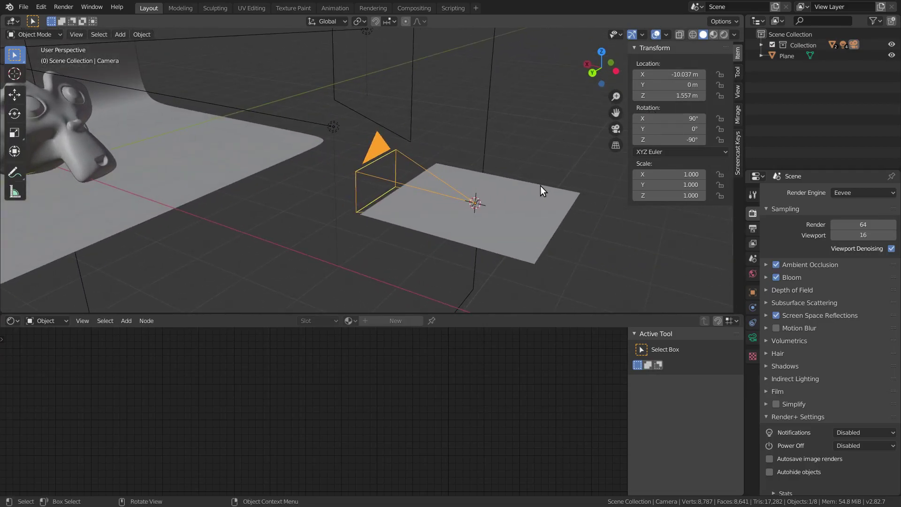
pyautogui.click(538, 199)
pyautogui.click(650, 120)
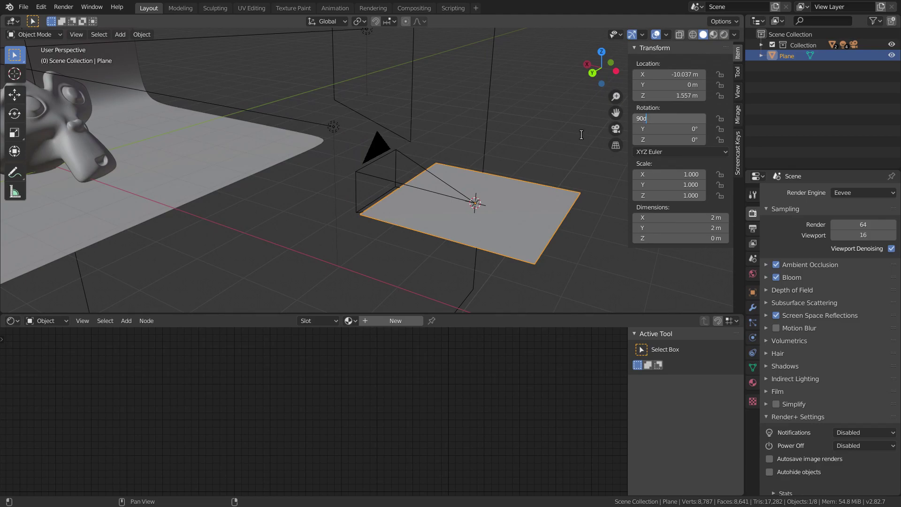
pyautogui.press('Return')
# Set the plane's Z rotation to -90° to match the camera's Z rotation
pyautogui.click(373, 176)
pyautogui.click(641, 140)
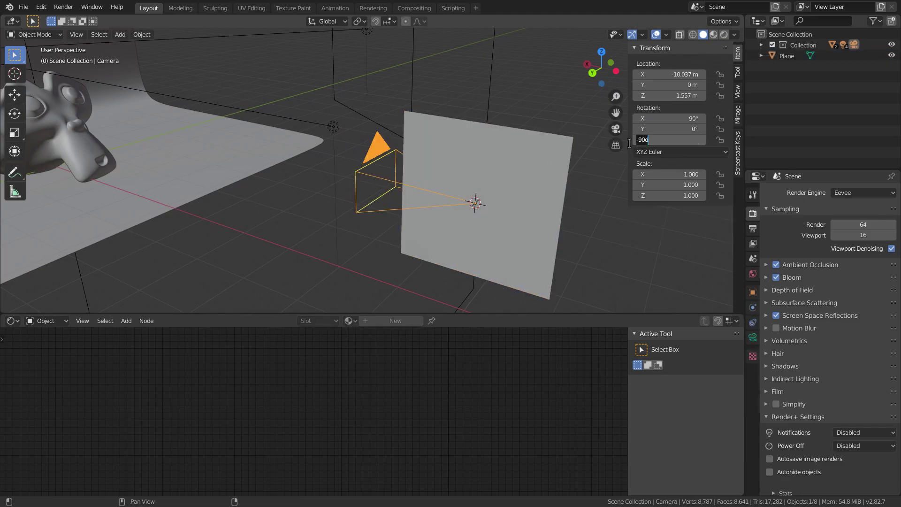
pyautogui.press('Return')
pyautogui.click(535, 155)
pyautogui.click(666, 139)
pyautogui.write('-90')
pyautogui.press('Return')
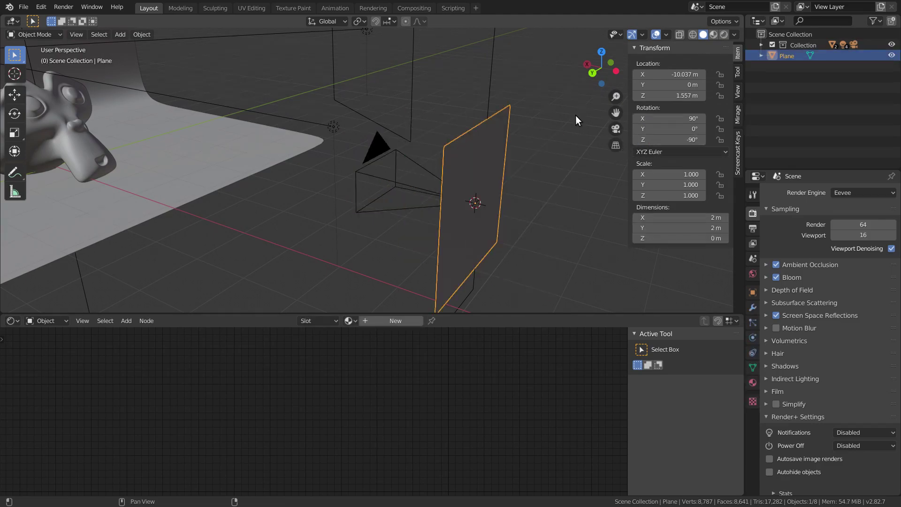
# Move the plane about 1.42 m along the global X axis, in front of the camera
pyautogui.press('g')
pyautogui.press('x')
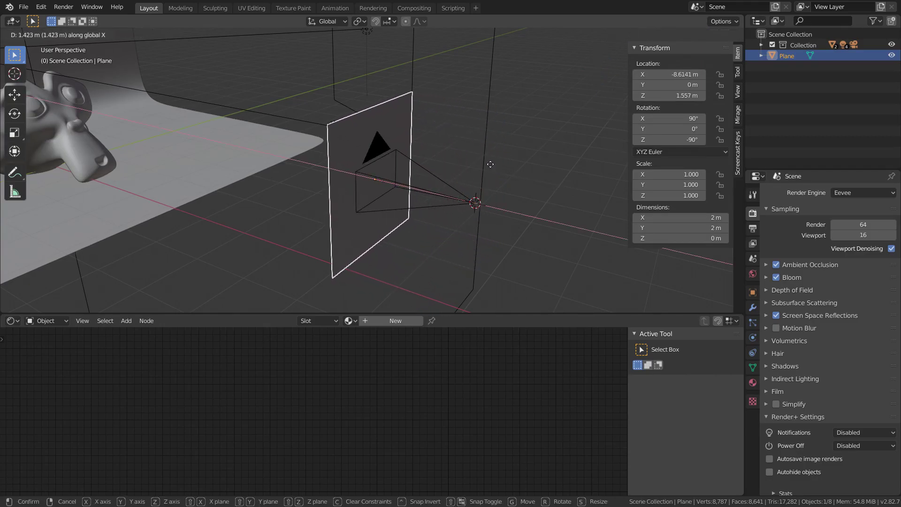
pyautogui.click(490, 163)
# Parent the plane to the camera with the Object option and test the link with a cancelled rotation
pyautogui.keyDown('shift'); pyautogui.click(439, 178); pyautogui.keyUp('shift')
pyautogui.hotkey('ctrl', 'p')
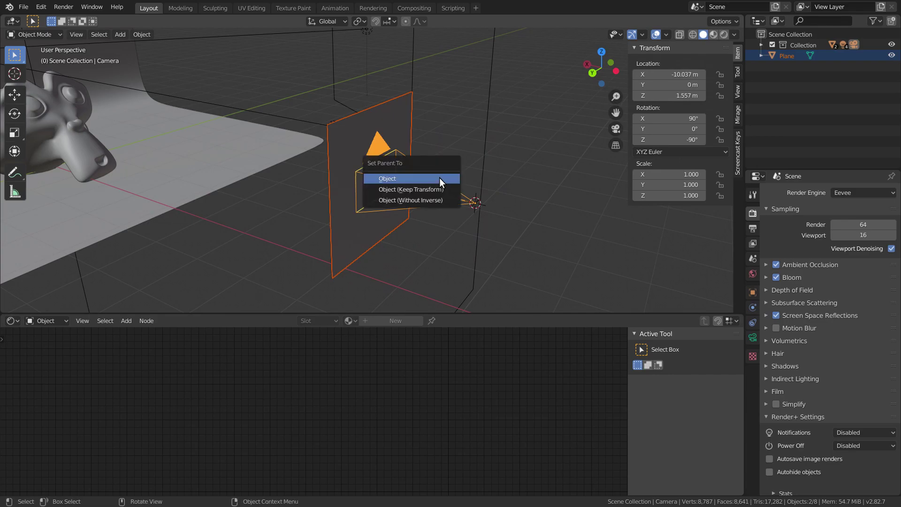
pyautogui.click(439, 178)
pyautogui.press('r')
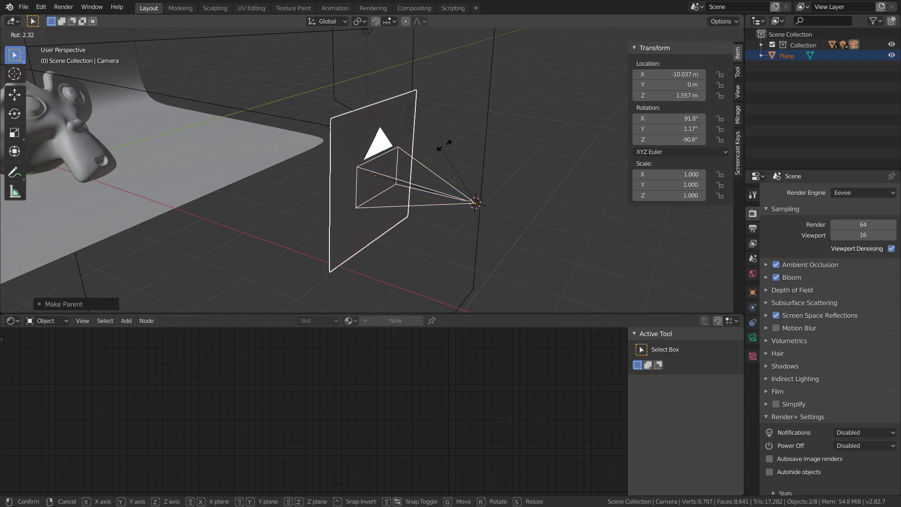
pyautogui.rightClick(475, 147)
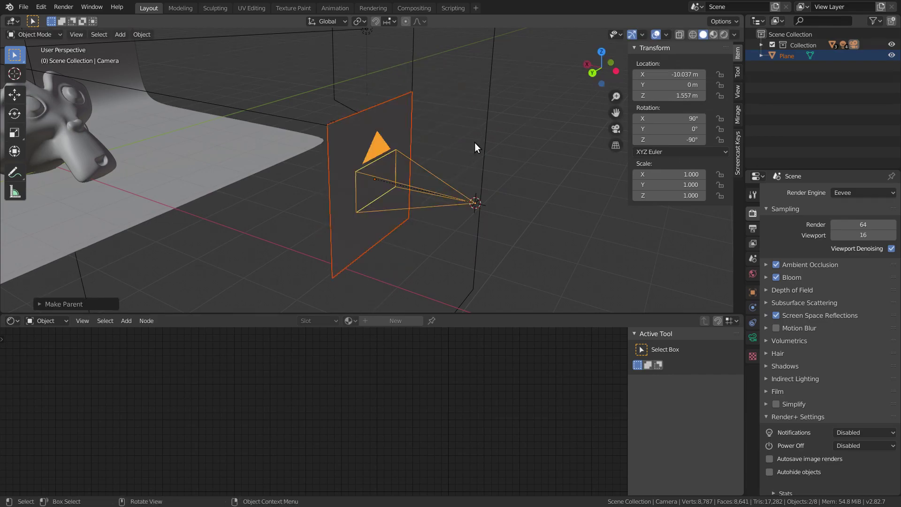
# Select the plane and show the viewport in rendered shading through the camera view
pyautogui.click(394, 111)
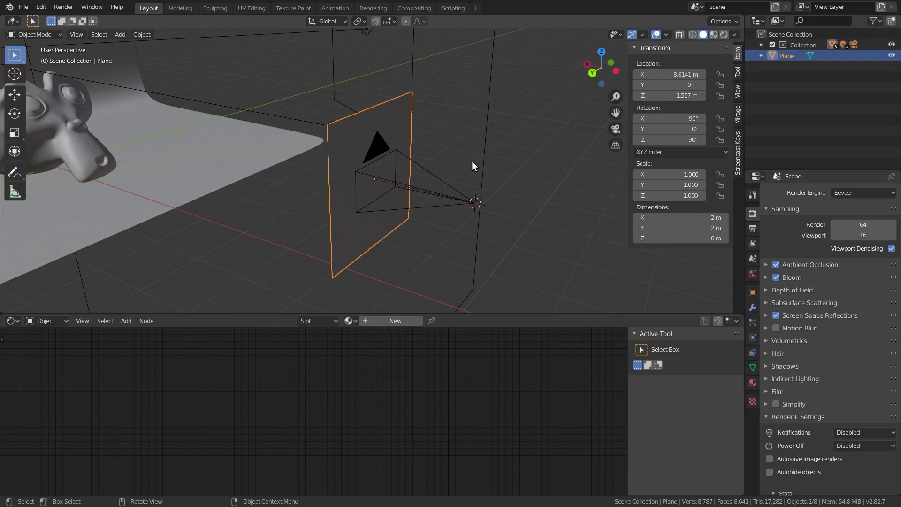
pyautogui.click(724, 34)
pyautogui.press('n')
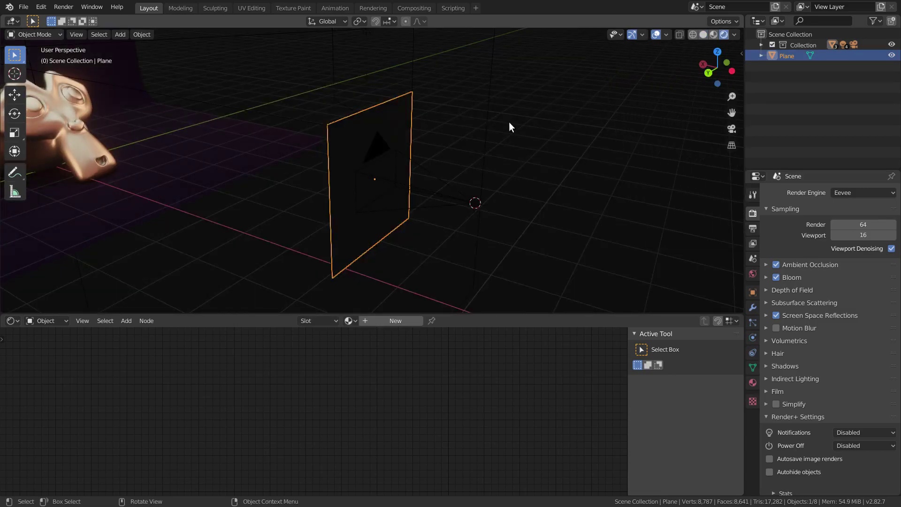
pyautogui.press('KP_0')
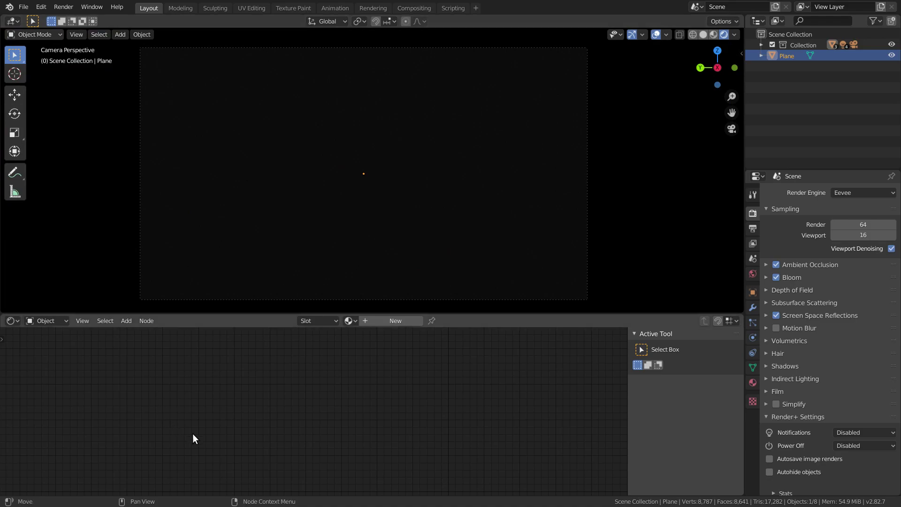
# Give the plane a new material and replace its default shader node with a Mix Shader
pyautogui.click(394, 320)
pyautogui.press('x')
pyautogui.hotkey('shift', 'a')
pyautogui.click(397, 349)
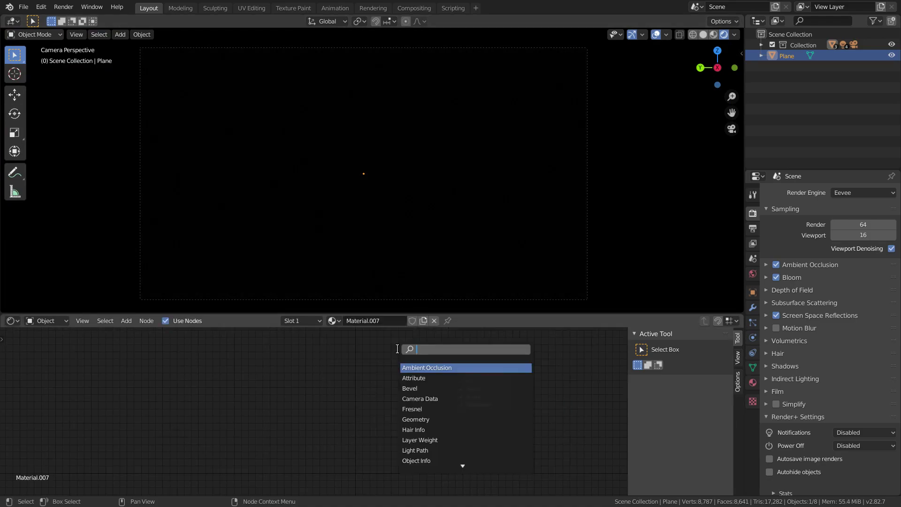
pyautogui.write('mi')
pyautogui.click(417, 378)
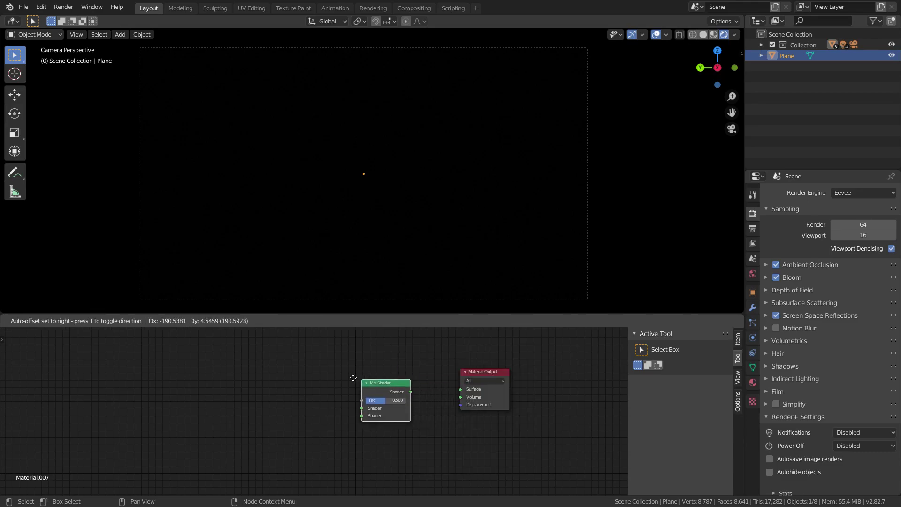
pyautogui.click(385, 397)
# Add an Emission shader node beside the Mix Shader
pyautogui.hotkey('shift', 'a')
pyautogui.click(296, 358)
pyautogui.write('emi')
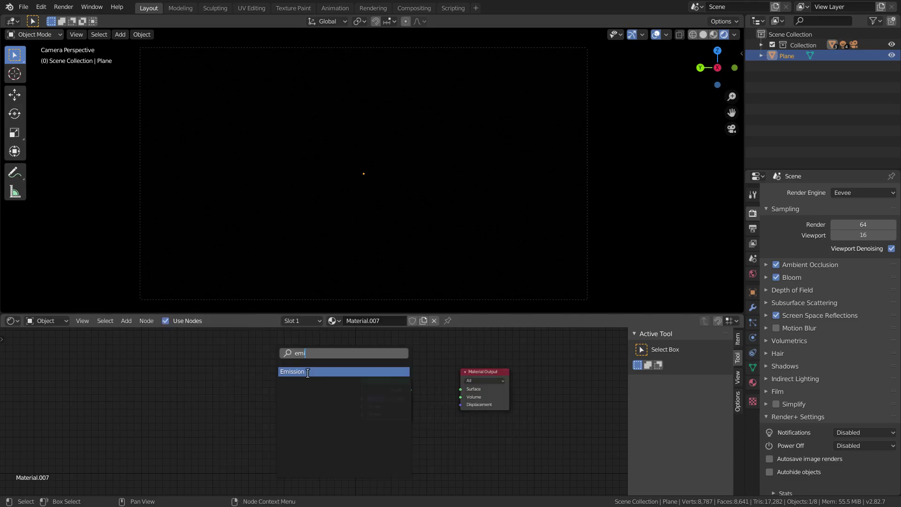
pyautogui.click(307, 371)
pyautogui.click(298, 391)
# Add a Transparent BSDF and wire it and the Emission node through the Mix Shader into the output's Surface
pyautogui.hotkey('shift', 'a')
pyautogui.click(303, 381)
pyautogui.write('tran')
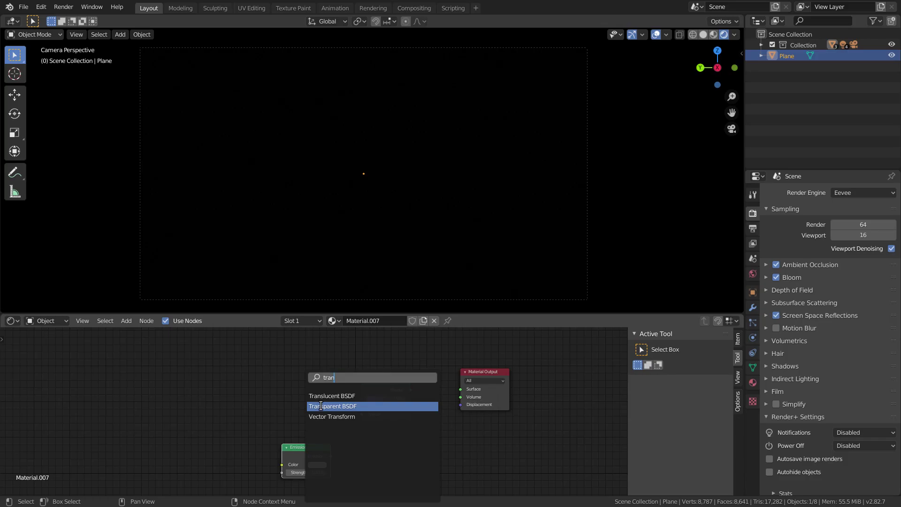
pyautogui.click(321, 406)
pyautogui.click(292, 404)
pyautogui.moveTo(301, 447); pyautogui.dragTo(364, 408)
pyautogui.moveTo(410, 389); pyautogui.dragTo(460, 391)
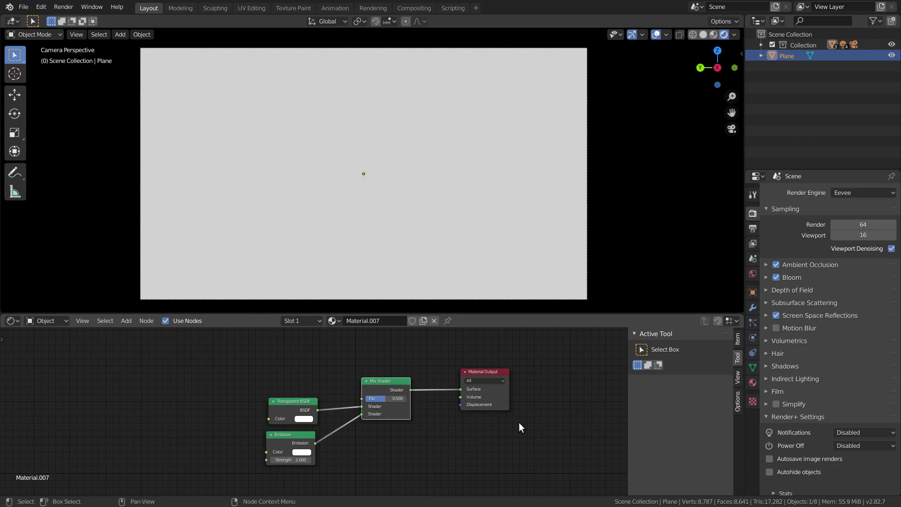
# Set the plane material's blend mode to Alpha Blend and the Mix Shader factor to about 0.418
pyautogui.click(752, 383)
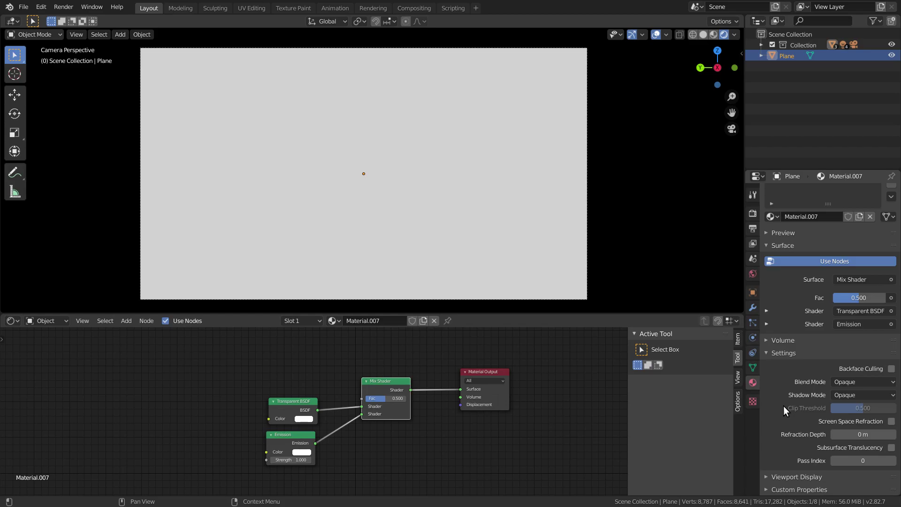
pyautogui.click(844, 381)
pyautogui.click(842, 433)
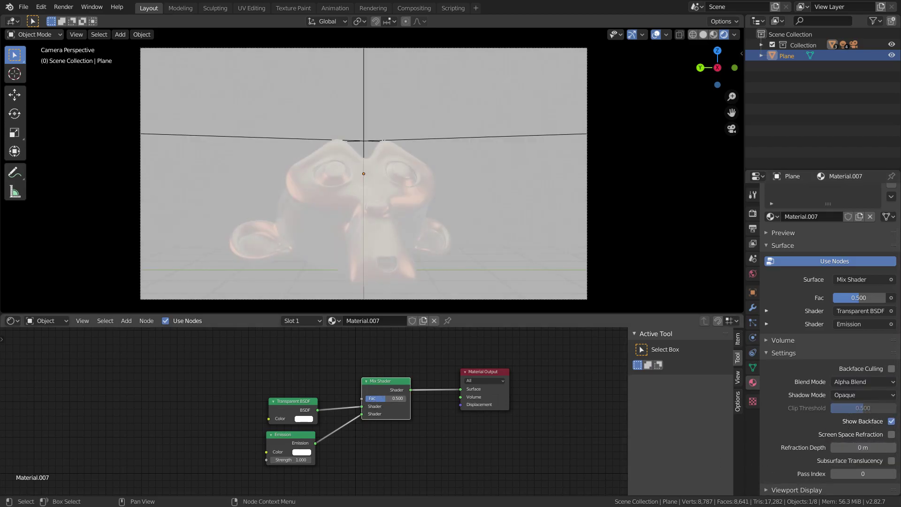
pyautogui.moveTo(386, 397); pyautogui.dragTo(383, 398)
# Add a Noise Texture node to the plane's material and set its dimensions to 4D
pyautogui.keyDown('ctrl'); pyautogui.hscroll(-4, 300, 388); pyautogui.keyUp('ctrl')
pyautogui.hotkey('shift', 'a')
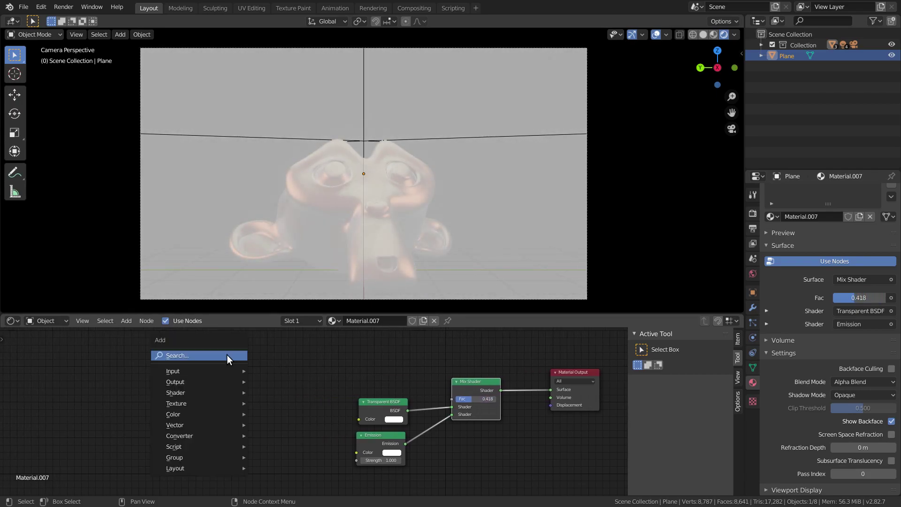
pyautogui.click(227, 355)
pyautogui.write('noi')
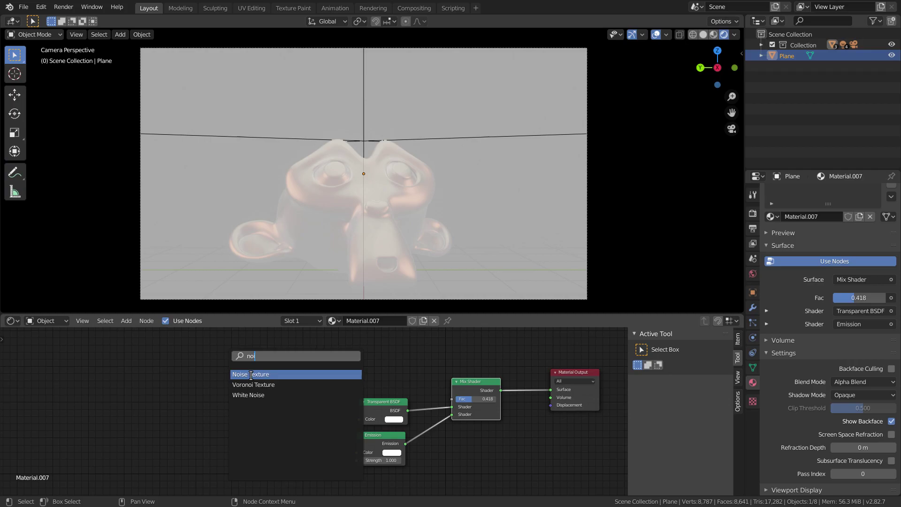
pyautogui.click(250, 374)
pyautogui.click(249, 378)
pyautogui.click(251, 383)
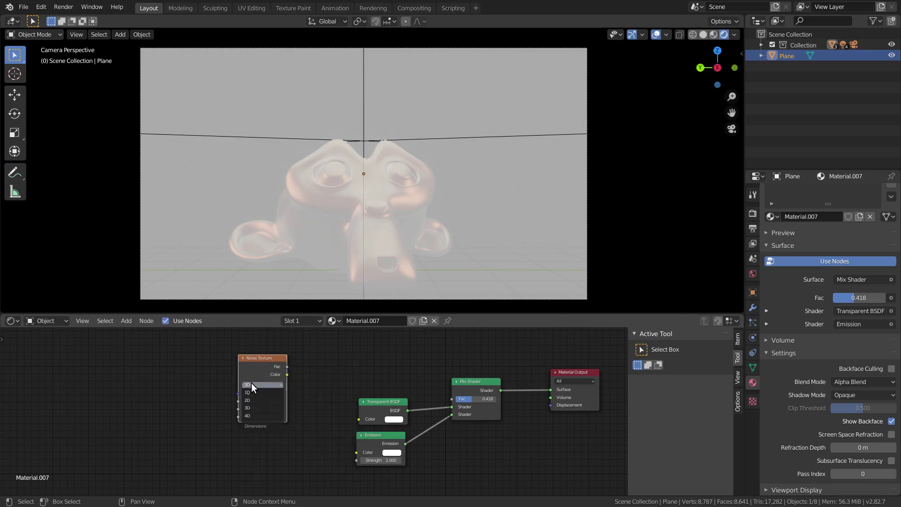
pyautogui.click(253, 415)
# Add a Texture Coordinate node, feed its Object output into the noise Vector, and link the noise Fac to the Mix Shader's Fac
pyautogui.hotkey('shift', 'a')
pyautogui.click(198, 361)
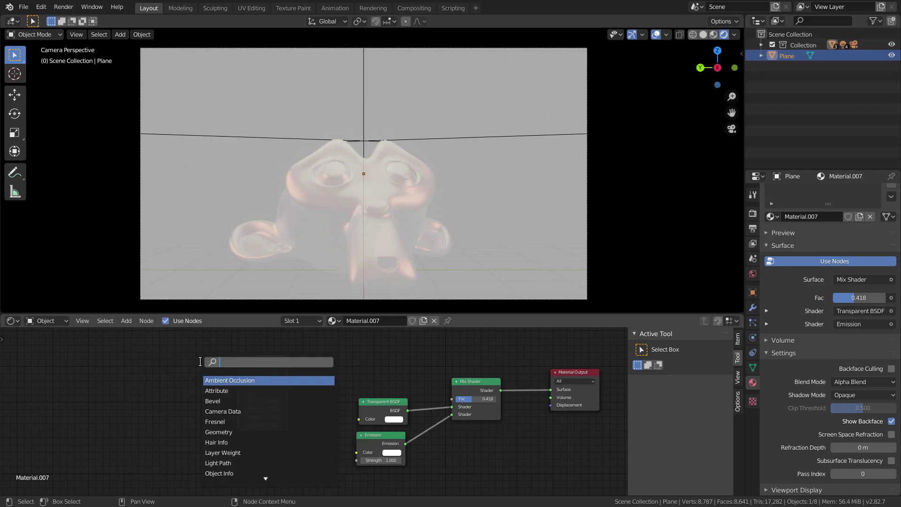
pyautogui.write('tex')
pyautogui.press('Return')
pyautogui.click(149, 373)
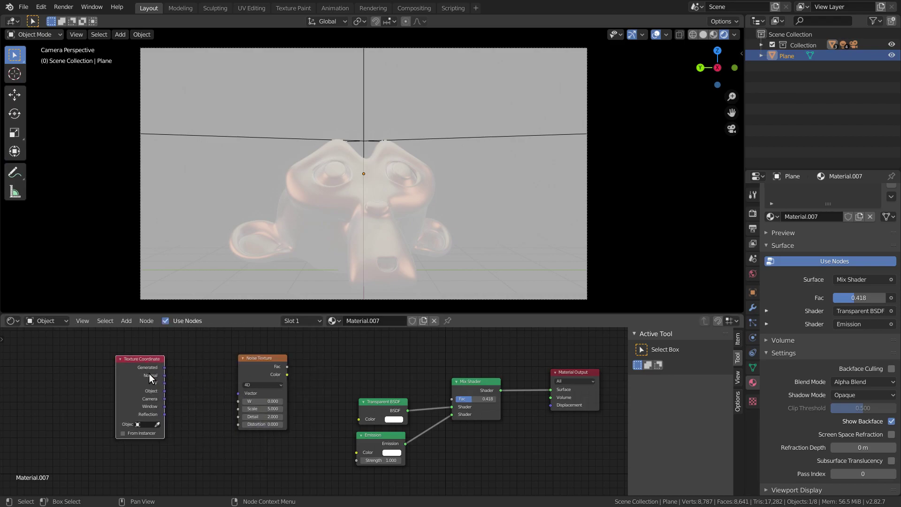
pyautogui.moveTo(160, 391); pyautogui.dragTo(452, 398)
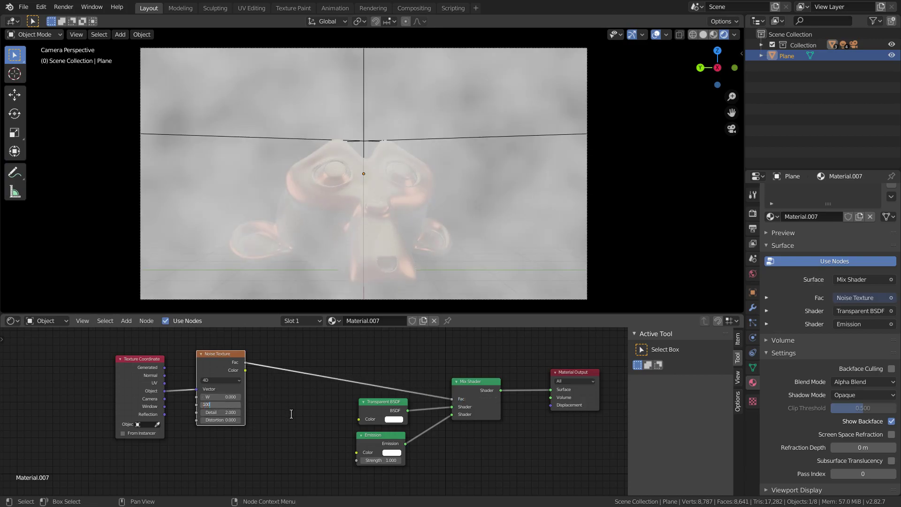
# Set the Noise Texture's scale to 100, detail to 16 and distortion to 2
pyautogui.press('Return')
pyautogui.click(220, 420)
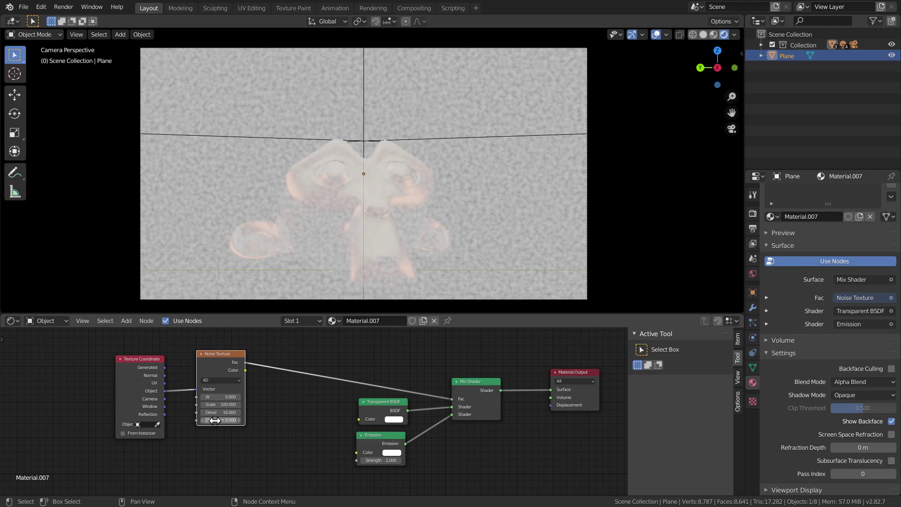
pyautogui.write('2')
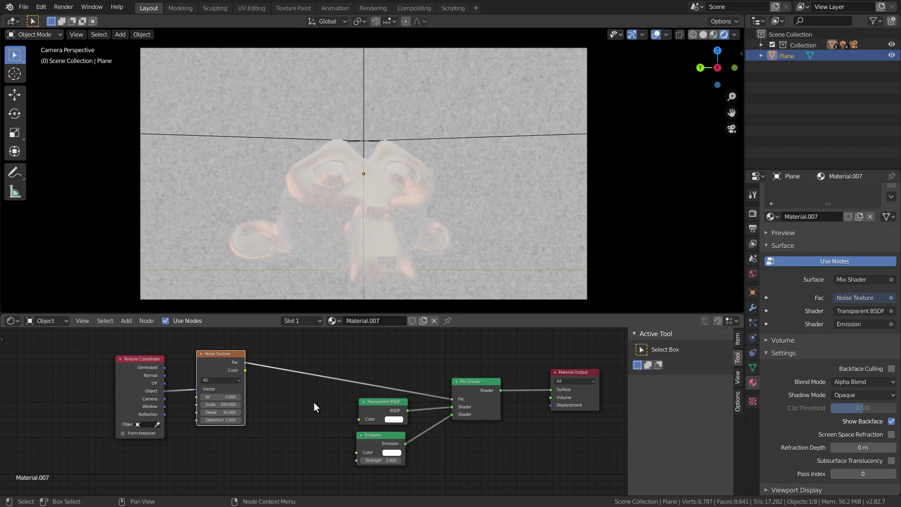
# Insert a ColorRamp node between the Noise Texture's Fac and the Mix Shader's Fac
pyautogui.hotkey('shift', 'a')
pyautogui.click(306, 378)
pyautogui.write('col')
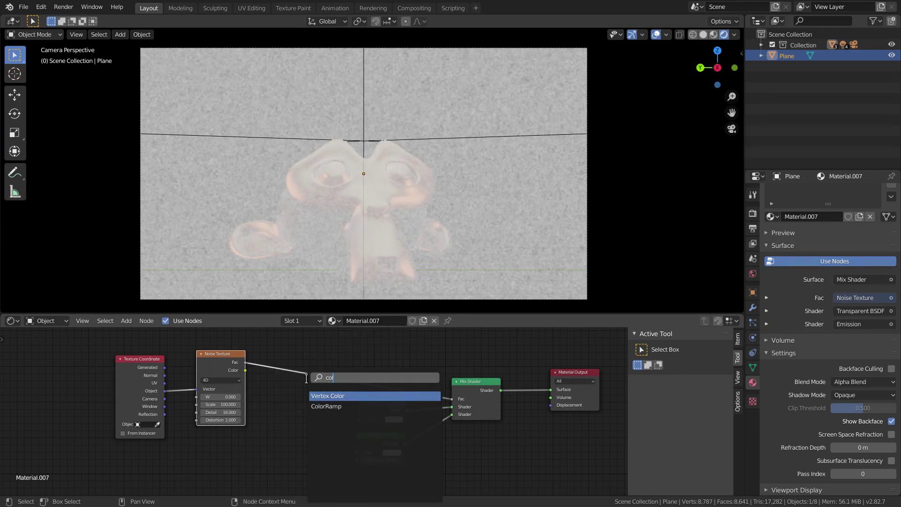
pyautogui.write('o')
pyautogui.click(326, 406)
pyautogui.click(315, 375)
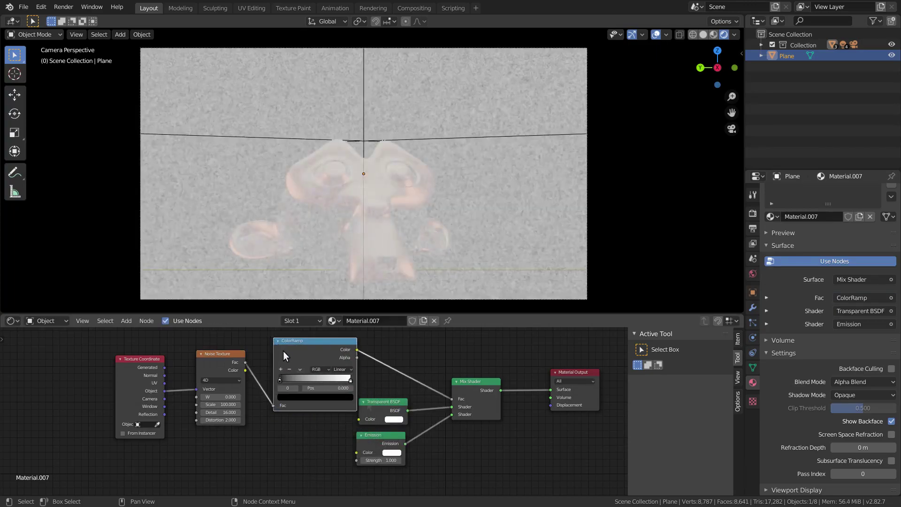
# Move the Transparent BSDF, Emission, Mix Shader and Material Output nodes down to free space in the node layout
pyautogui.moveTo(500, 465); pyautogui.dragTo(381, 394)
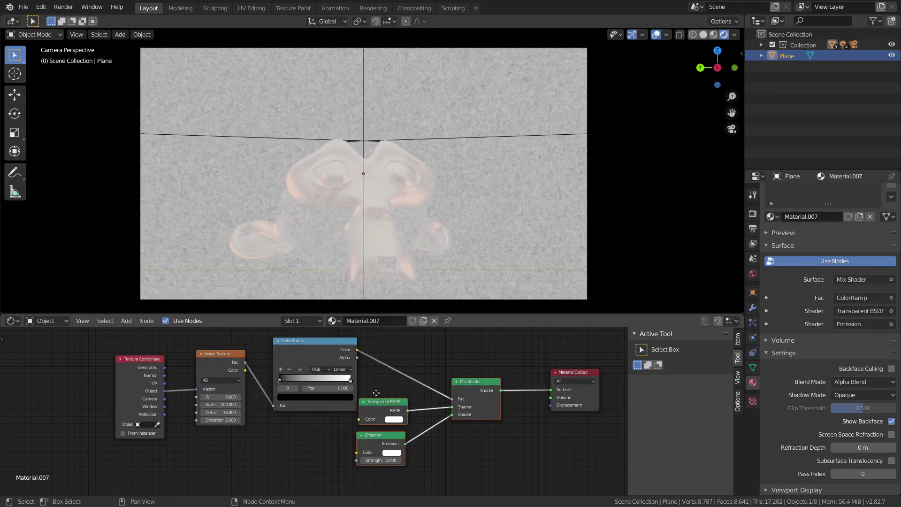
pyautogui.press('g')
pyautogui.click(422, 435)
pyautogui.moveTo(575, 375); pyautogui.dragTo(582, 425)
# Reposition the ColorRamp node above the shaders and bring its stops closer together, with the black stop at 0.476
pyautogui.moveTo(291, 341); pyautogui.dragTo(385, 353)
pyautogui.moveTo(417, 398)
pyautogui.mouseDown()
pyautogui.moveTo(439, 398)
pyautogui.moveTo(402, 390)
pyautogui.mouseUp()
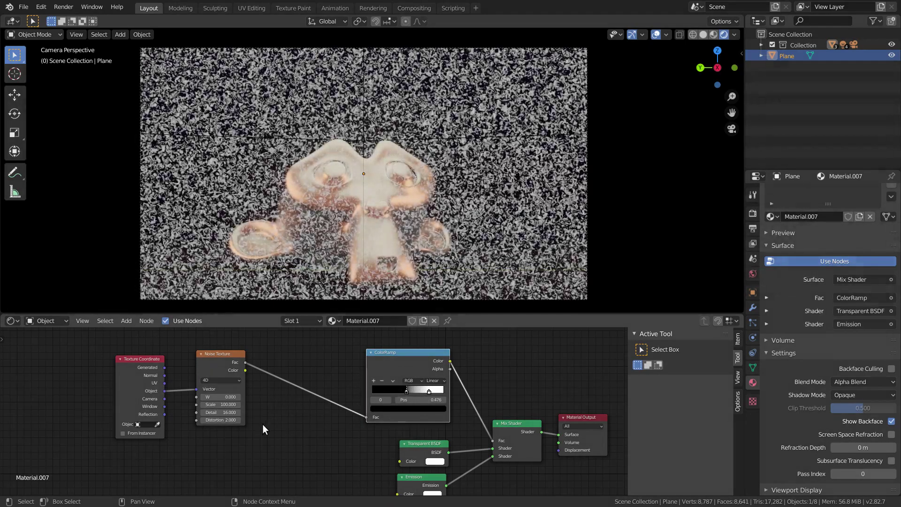
# Duplicate the Noise Texture node below the original and move the Texture Coordinate node aside to make room
pyautogui.click(224, 358)
pyautogui.hotkey('shift', 'd')
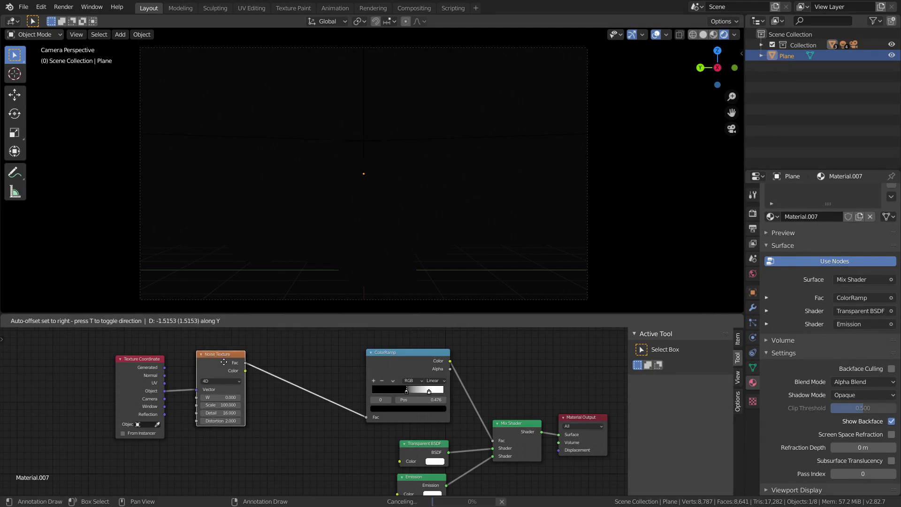
pyautogui.click(225, 478)
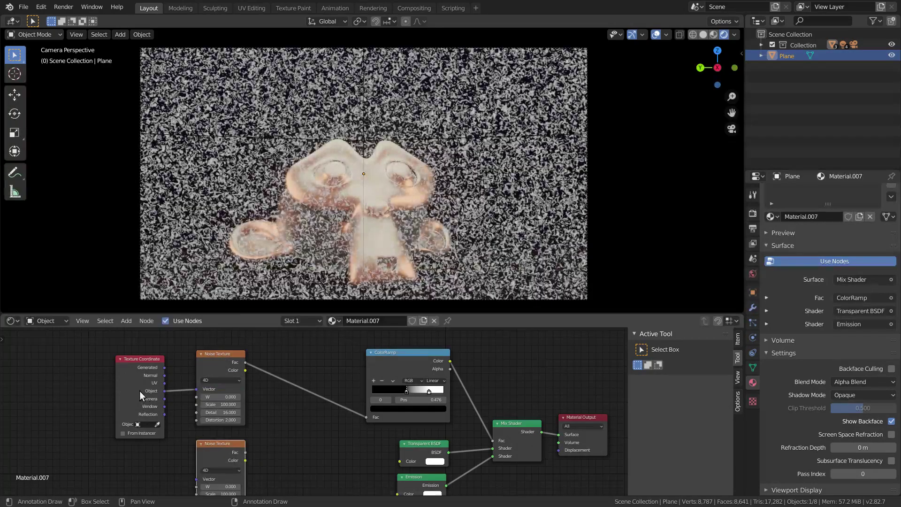
pyautogui.moveTo(139, 390); pyautogui.dragTo(98, 440)
pyautogui.moveTo(162, 430); pyautogui.dragTo(142, 373, button='middle')
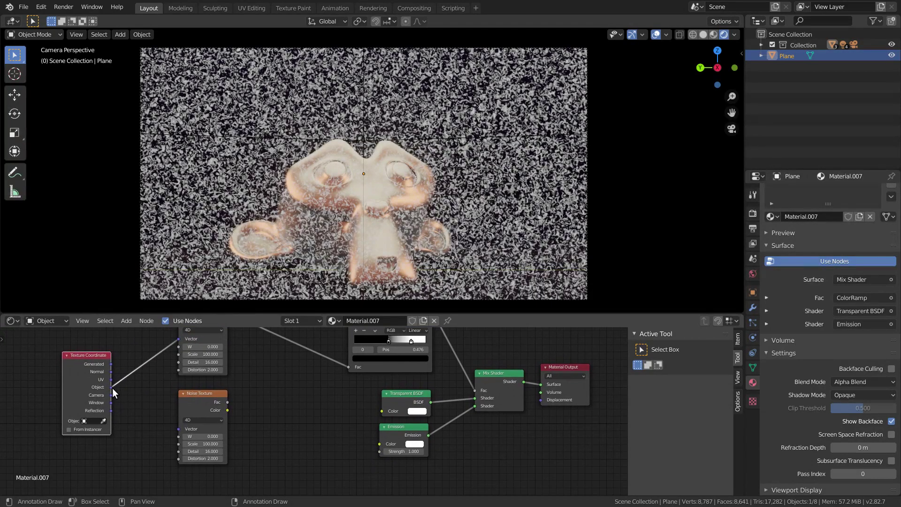
# Feed the Object coordinates into the duplicate Noise Texture's Vector and set its scale to 200 and distortion to 1
pyautogui.moveTo(111, 387); pyautogui.dragTo(179, 429)
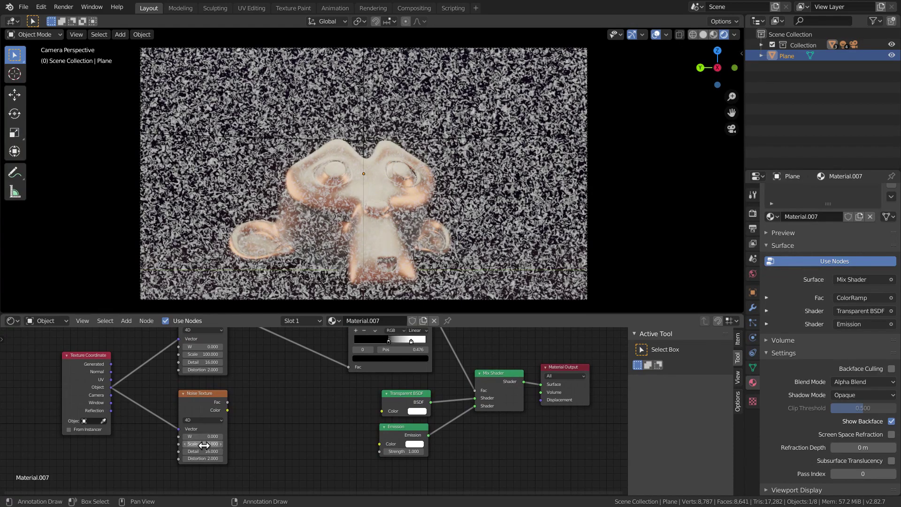
pyautogui.write('200')
pyautogui.press('Return')
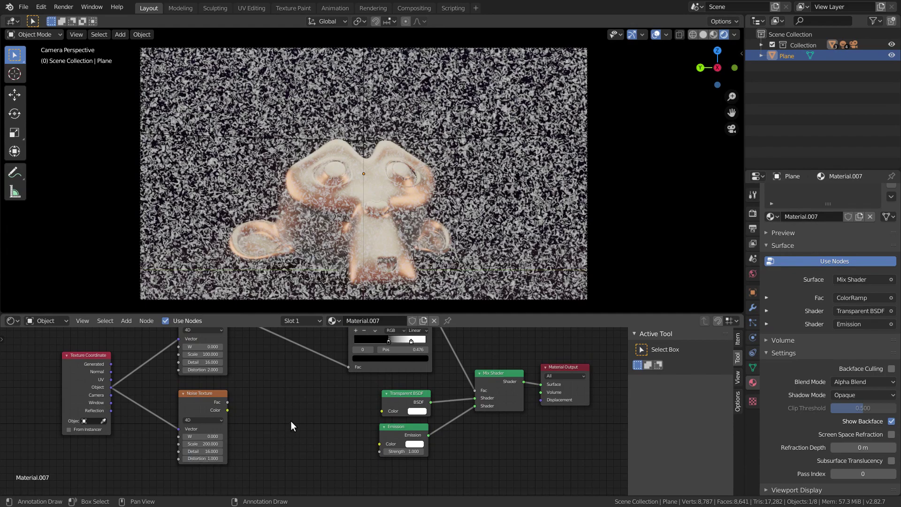
# Insert a Math node between the first Noise Texture's Fac and the ColorRamp
pyautogui.moveTo(277, 373); pyautogui.dragTo(264, 408, button='middle')
pyautogui.hotkey('shift', 'a')
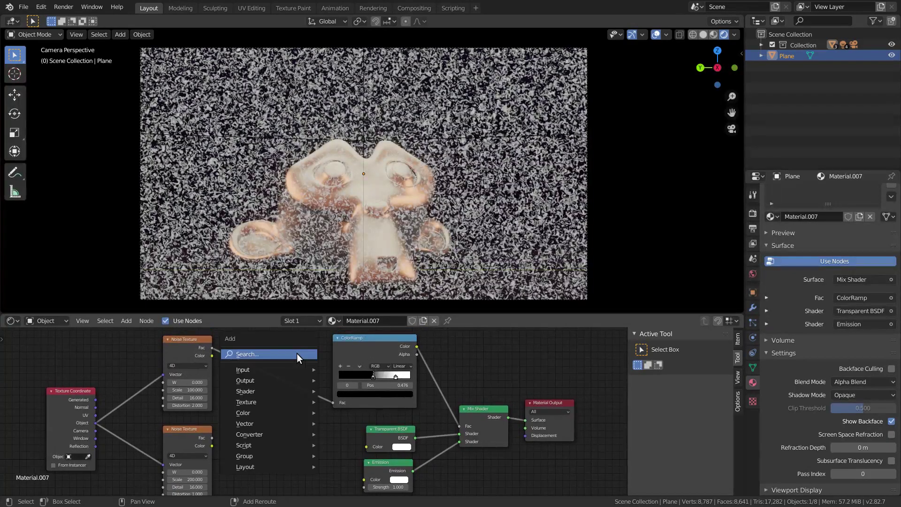
pyautogui.click(299, 356)
pyautogui.write('math')
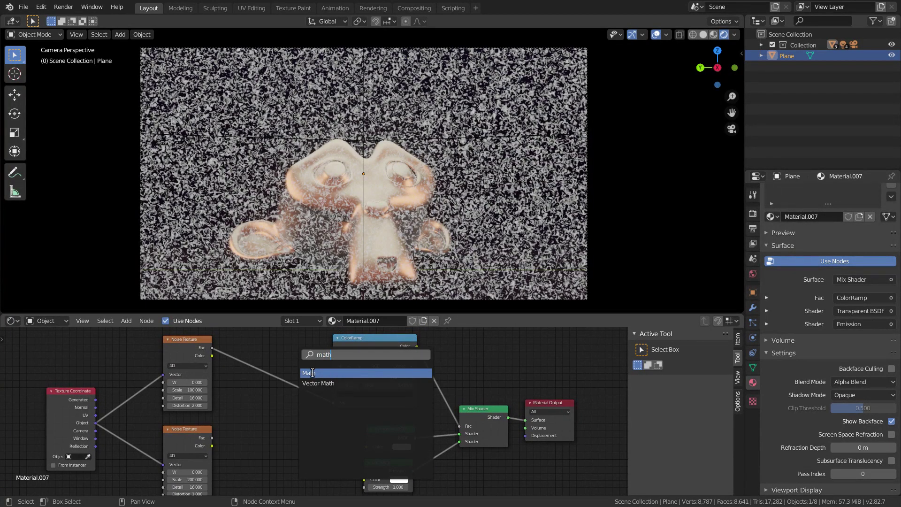
pyautogui.click(312, 373)
pyautogui.click(249, 354)
# Set the Math node to Multiply and connect the second Noise Texture's Fac to its second Value
pyautogui.click(265, 376)
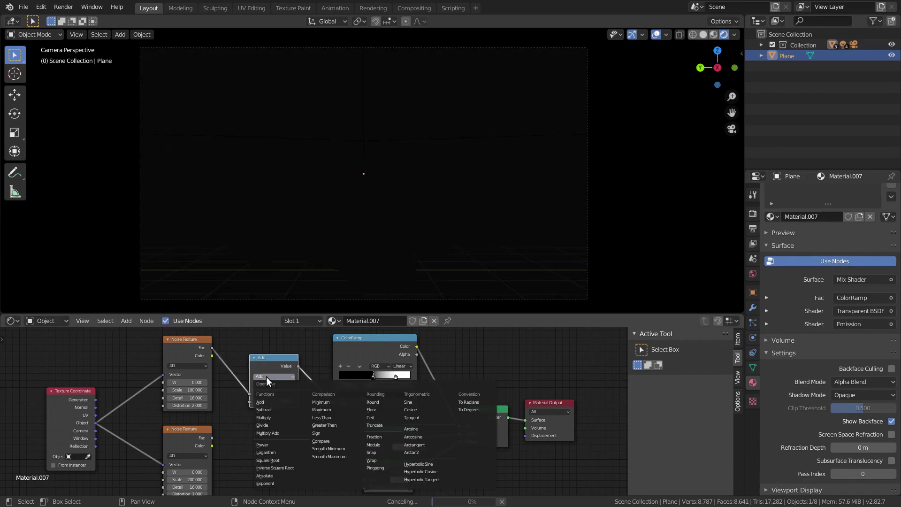
pyautogui.click(267, 415)
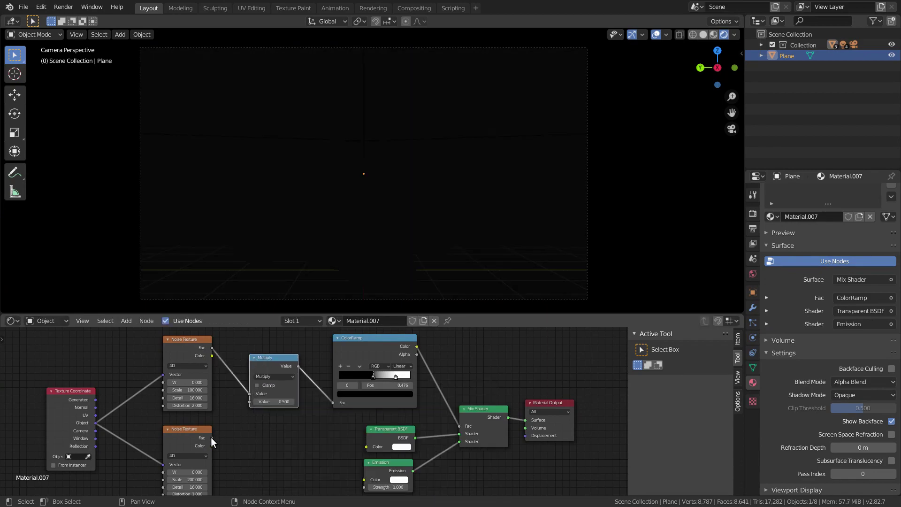
pyautogui.moveTo(212, 438); pyautogui.dragTo(246, 405)
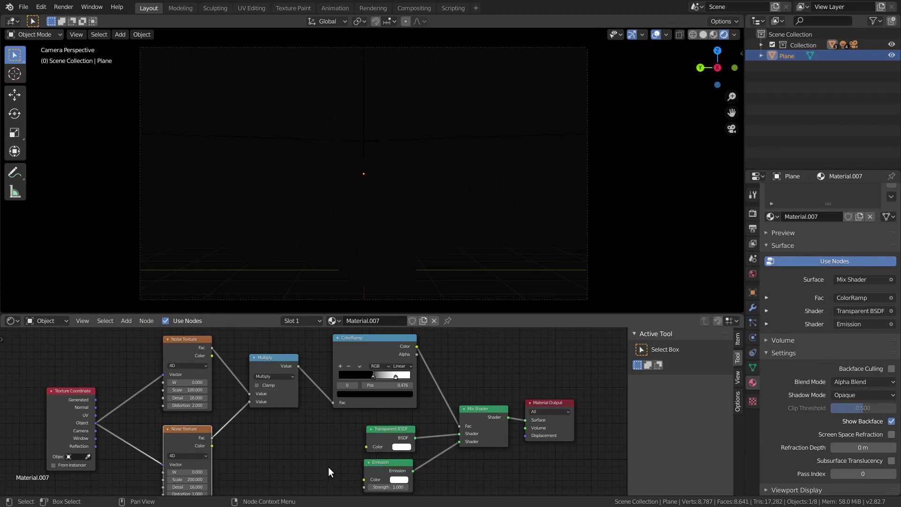
# Add a White Noise Texture node below the second Noise Texture
pyautogui.moveTo(328, 466); pyautogui.dragTo(328, 410, button='middle')
pyautogui.hotkey('shift', 'a')
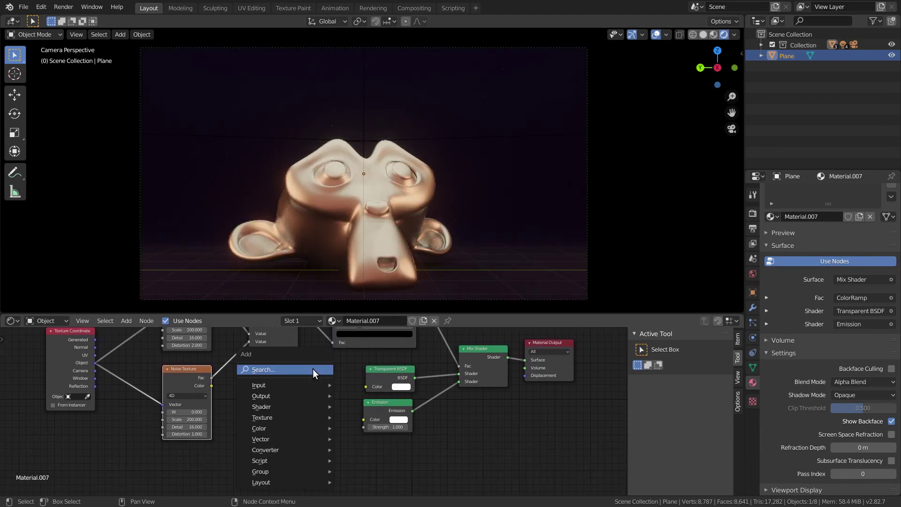
pyautogui.click(314, 370)
pyautogui.write('whi')
pyautogui.press('Return')
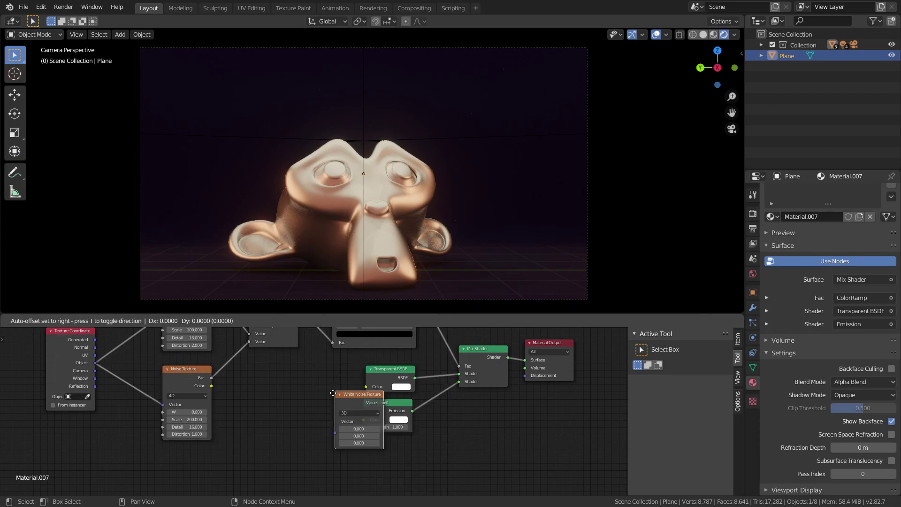
pyautogui.click(187, 452)
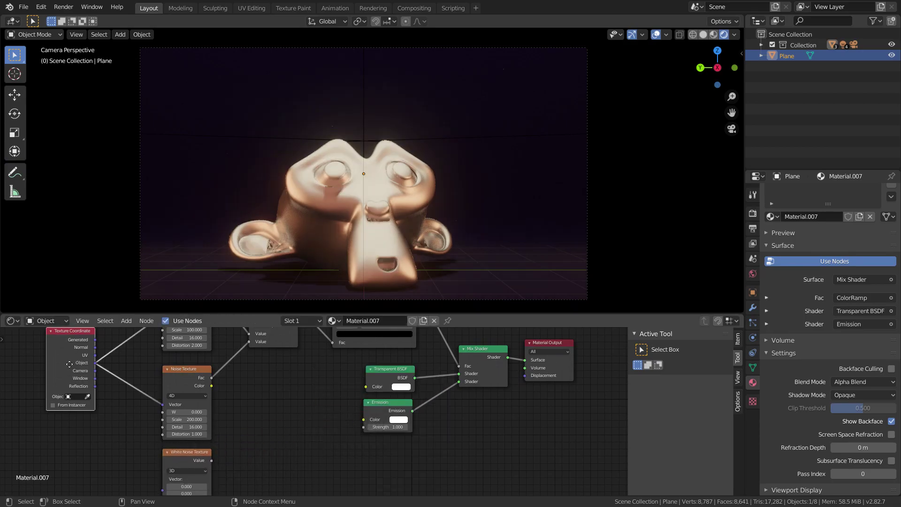
# Connect the Object coordinates to the White Noise Texture's Vector and set the White Noise Texture to 2D
pyautogui.moveTo(75, 360); pyautogui.dragTo(164, 479)
pyautogui.click(192, 471)
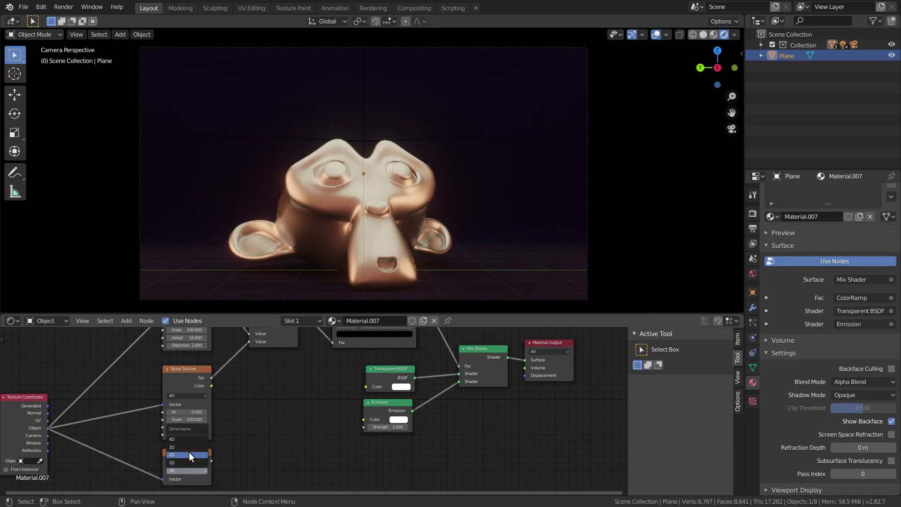
pyautogui.click(190, 456)
# Insert a copy of the Multiply node before the ColorRamp and connect the White Noise Texture's Value to its second Value
pyautogui.moveTo(272, 383); pyautogui.dragTo(226, 438, button='middle')
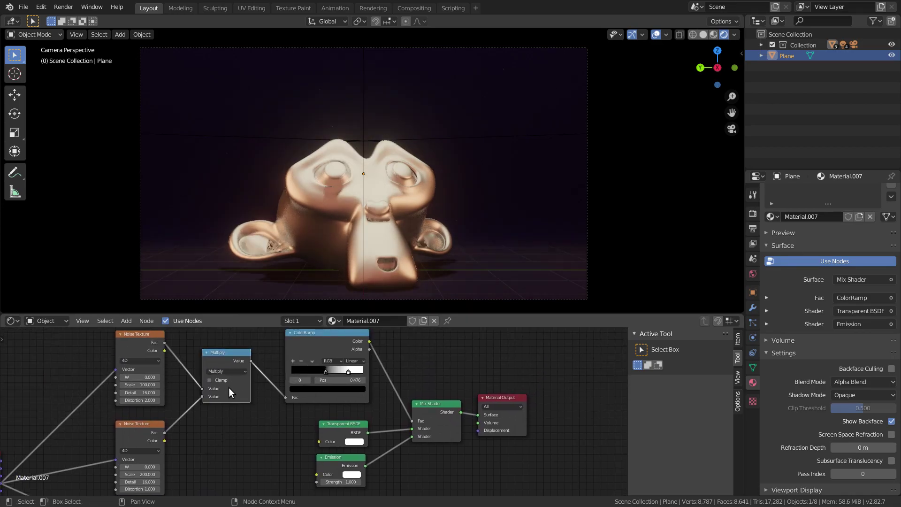
pyautogui.hotkey('shift', 'd')
pyautogui.click(276, 410)
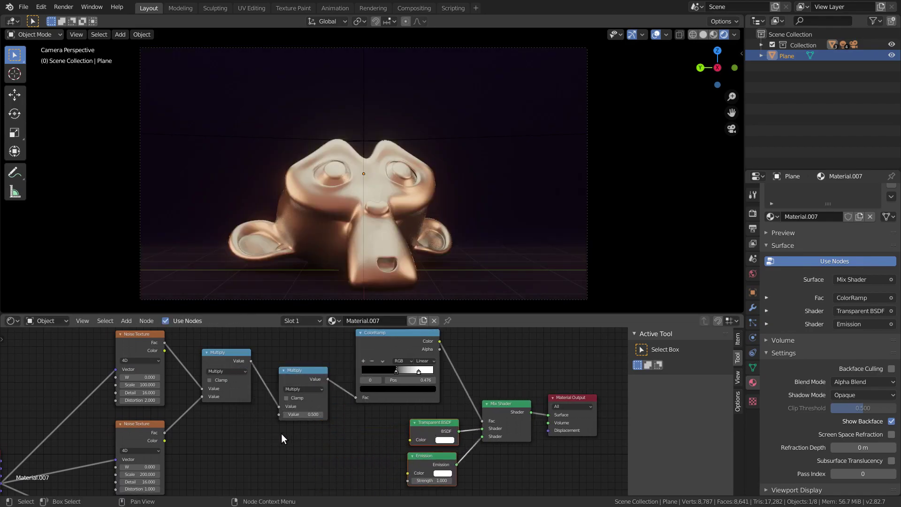
pyautogui.moveTo(281, 435); pyautogui.dragTo(305, 402, button='middle')
pyautogui.moveTo(188, 481); pyautogui.dragTo(305, 382)
# Shift the ColorRamp's black and white stops toward the start of the gradient, keeping them close together
pyautogui.moveTo(412, 408); pyautogui.dragTo(364, 463, button='middle')
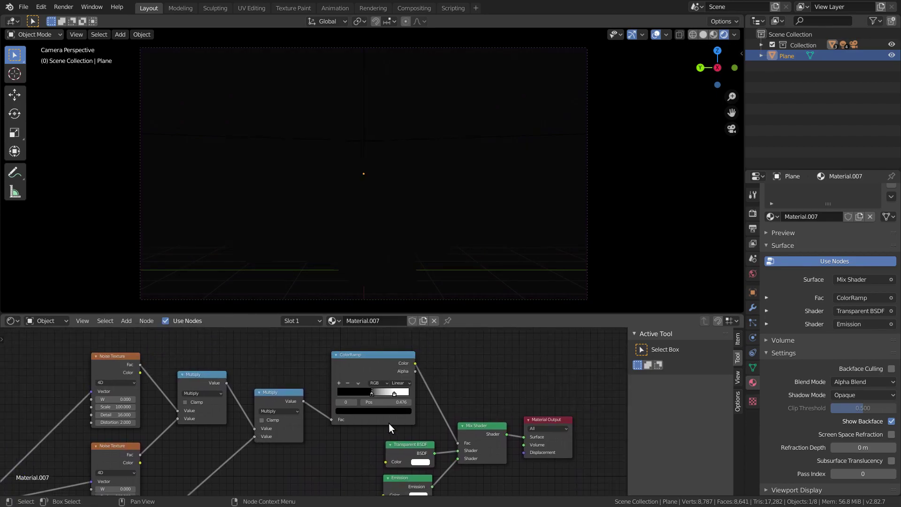
pyautogui.moveTo(374, 396)
pyautogui.mouseDown()
pyautogui.moveTo(358, 394)
pyautogui.moveTo(381, 394)
pyautogui.moveTo(359, 394)
pyautogui.mouseUp()
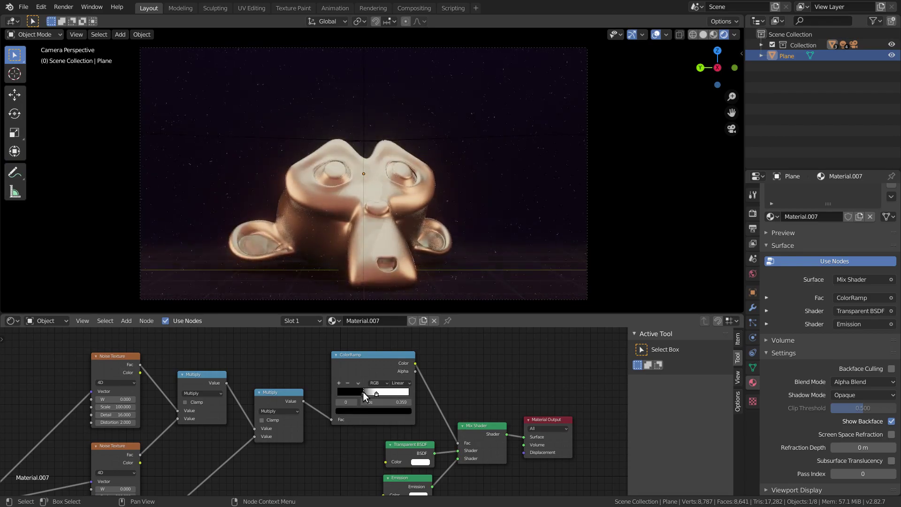
pyautogui.click(374, 392)
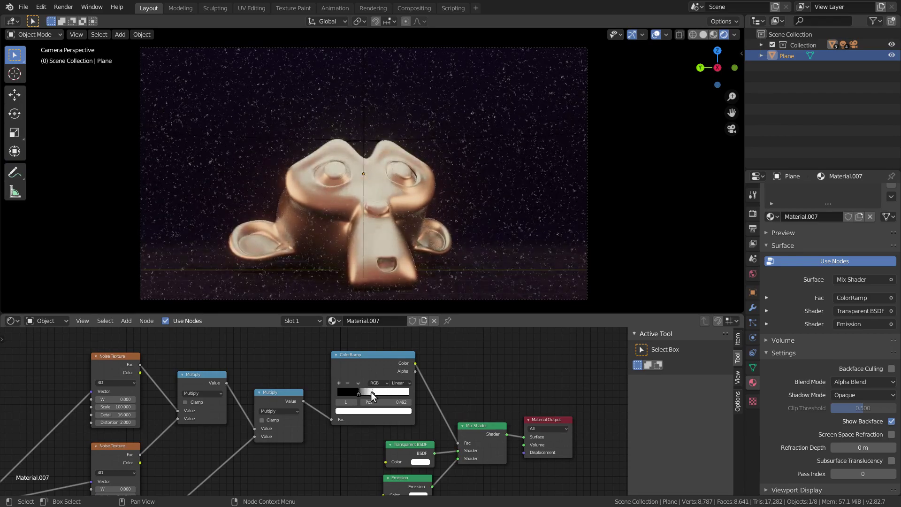
pyautogui.moveTo(359, 393); pyautogui.dragTo(360, 393)
# Add a second ColorRamp node linking the second Noise Texture's Fac to the Emission's Color
pyautogui.moveTo(281, 452); pyautogui.dragTo(319, 375, button='middle')
pyautogui.hotkey('shift', 'a')
pyautogui.click(390, 383)
pyautogui.write('c')
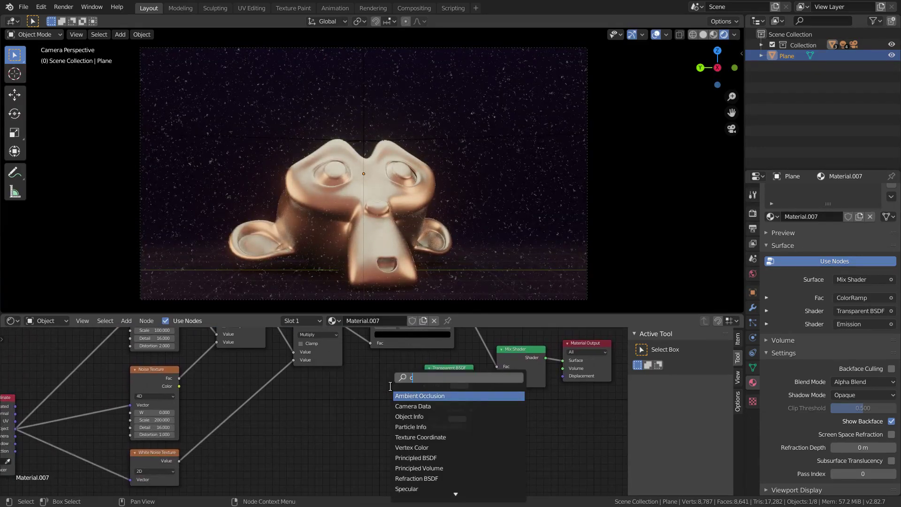
pyautogui.write('olo')
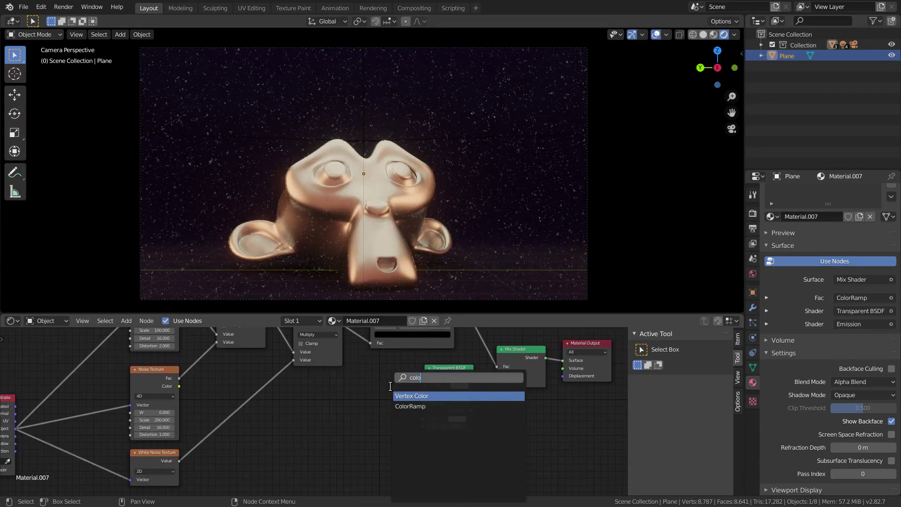
pyautogui.click(410, 405)
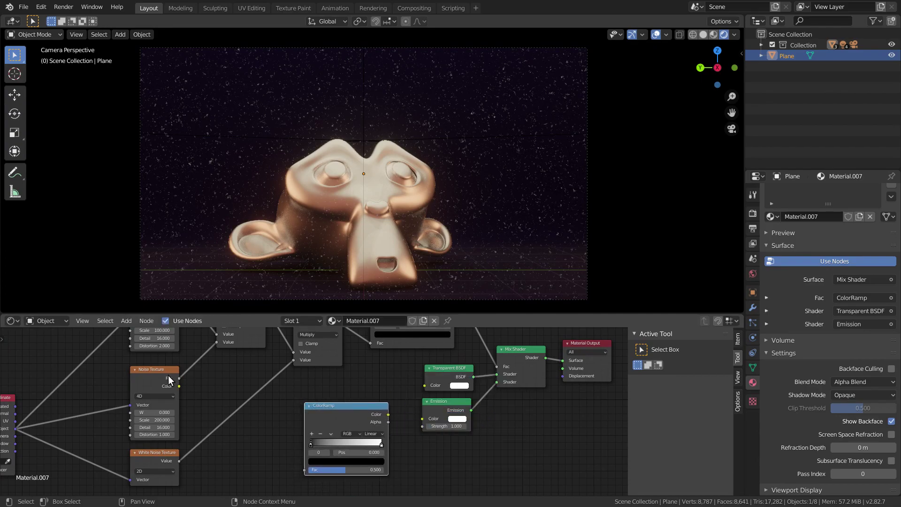
pyautogui.moveTo(178, 378); pyautogui.dragTo(304, 469)
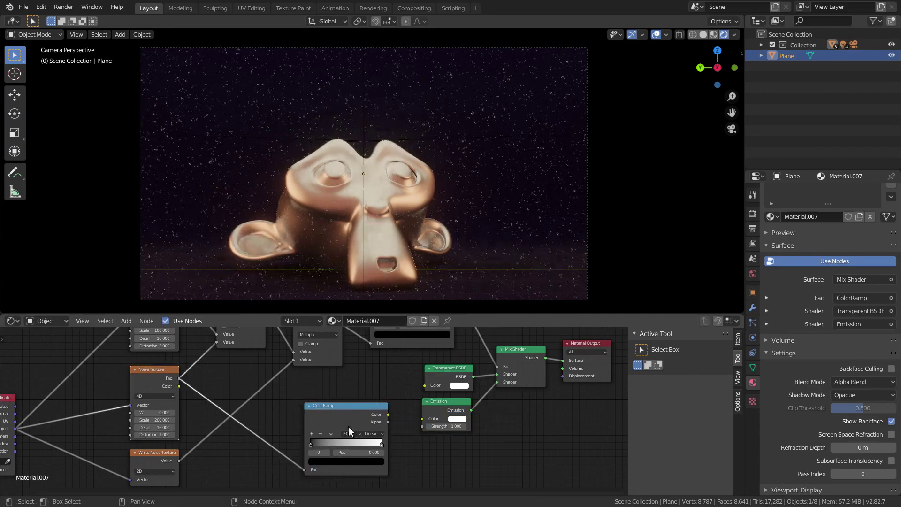
pyautogui.moveTo(355, 416); pyautogui.dragTo(420, 417)
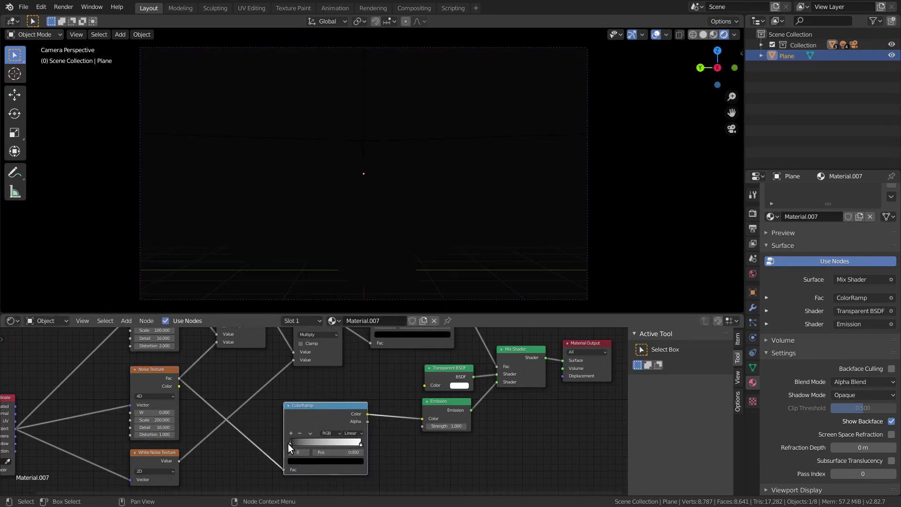
# Recolour the new ColorRamp's stops by sampling the dark background for the black stop and the monkey head for the white stop
pyautogui.click(298, 461)
pyautogui.click(347, 429)
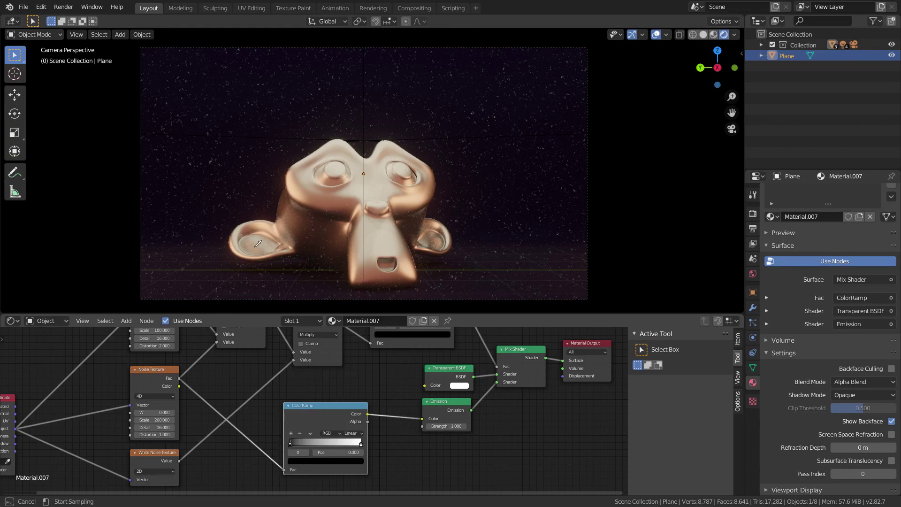
pyautogui.click(260, 197)
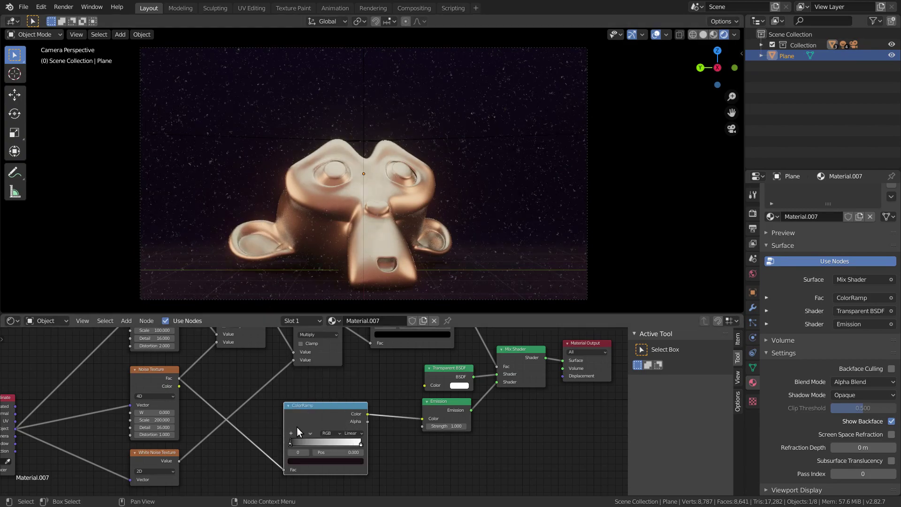
pyautogui.click(358, 443)
pyautogui.click(353, 460)
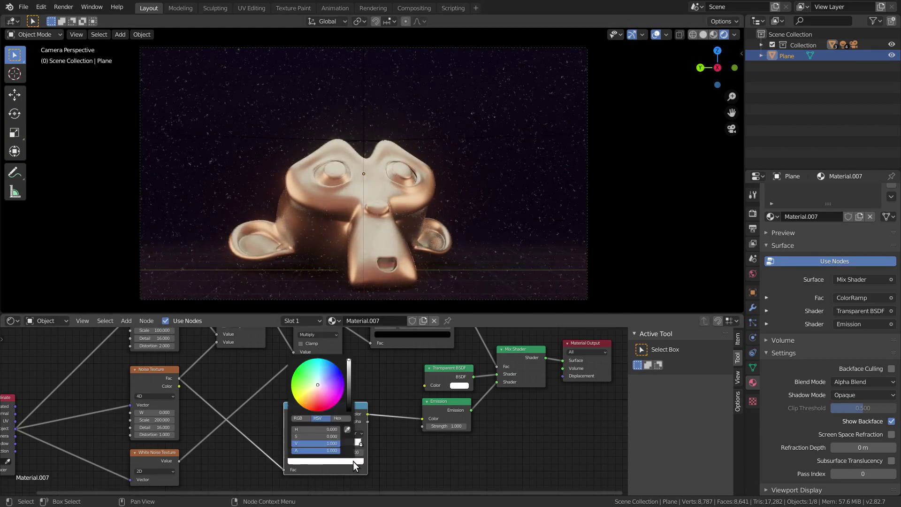
pyautogui.click(347, 429)
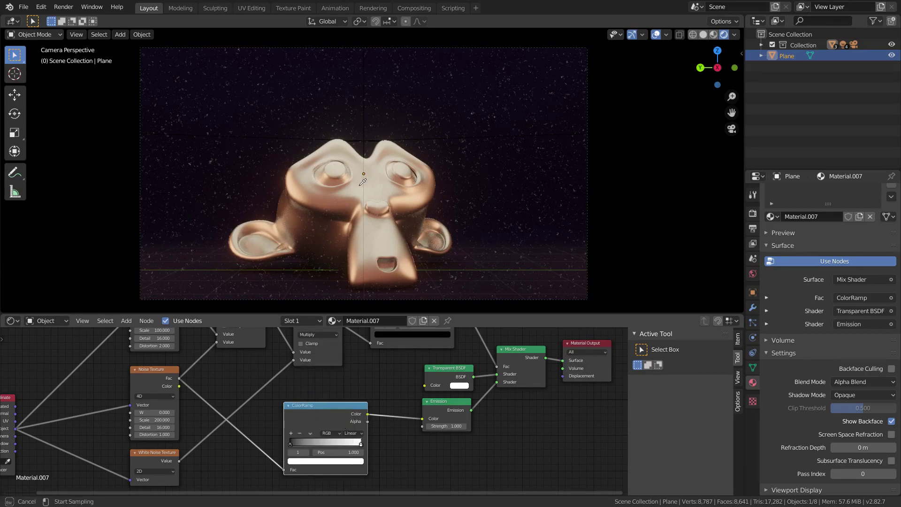
pyautogui.click(359, 185)
# Move the new ColorRamp's dark stop to 0.427, brighten its colour to pink, and move the light stop to 0.883
pyautogui.moveTo(291, 443); pyautogui.dragTo(325, 442)
pyautogui.click(326, 460)
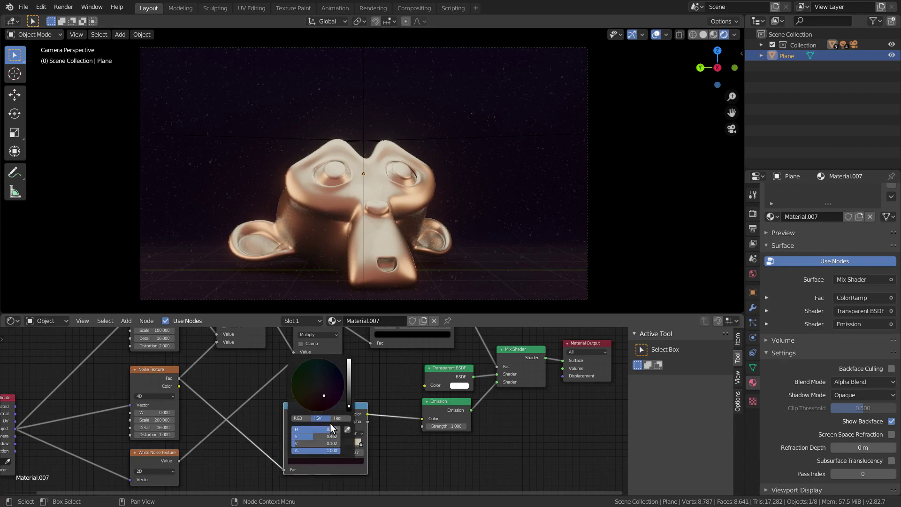
pyautogui.moveTo(348, 384); pyautogui.dragTo(348, 359)
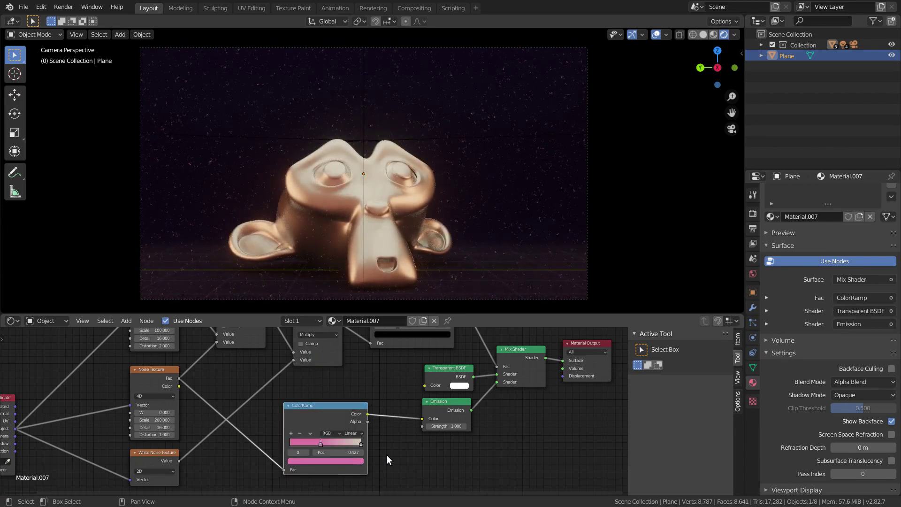
pyautogui.moveTo(357, 442)
pyautogui.mouseDown()
pyautogui.moveTo(340, 443)
pyautogui.moveTo(352, 442)
pyautogui.mouseUp()
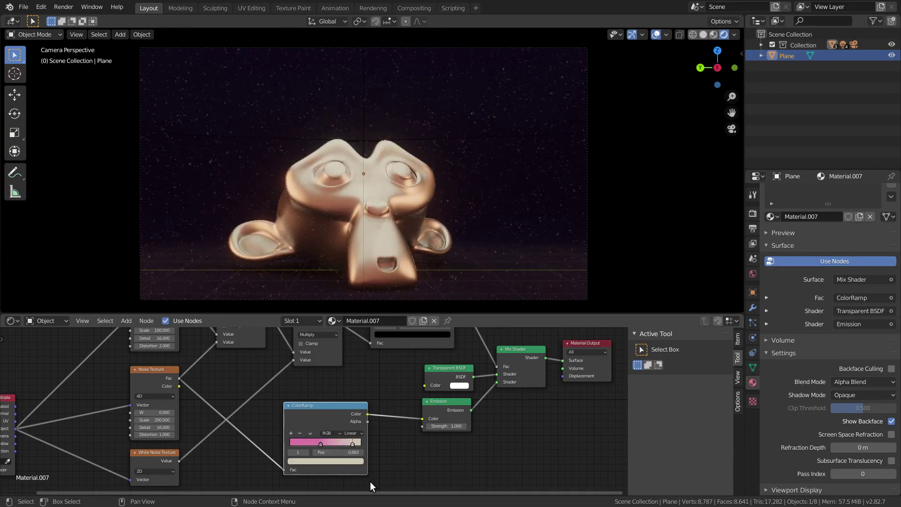
# Add a Value node above the Texture Coordinate node
pyautogui.scroll(-2, 378, 392)
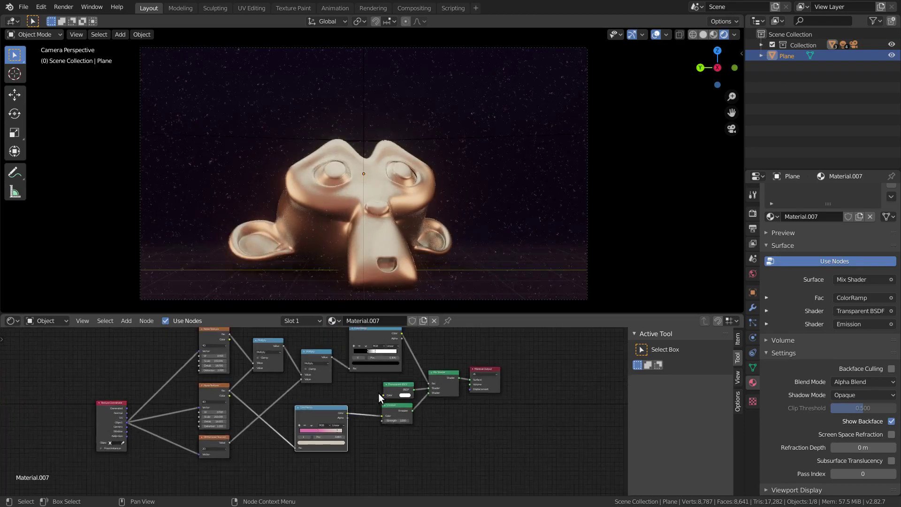
pyautogui.moveTo(287, 354); pyautogui.dragTo(321, 377, button='middle')
pyautogui.hotkey('shift', 'a')
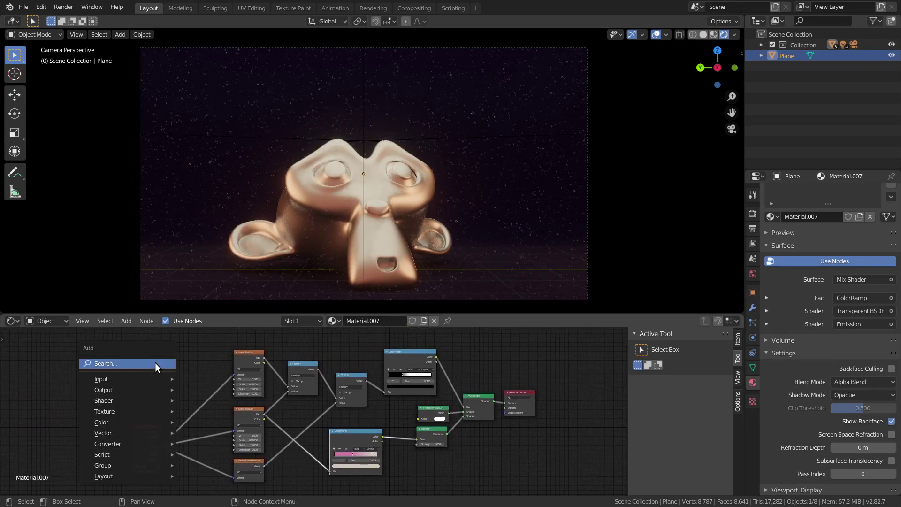
pyautogui.click(158, 369)
pyautogui.write('va')
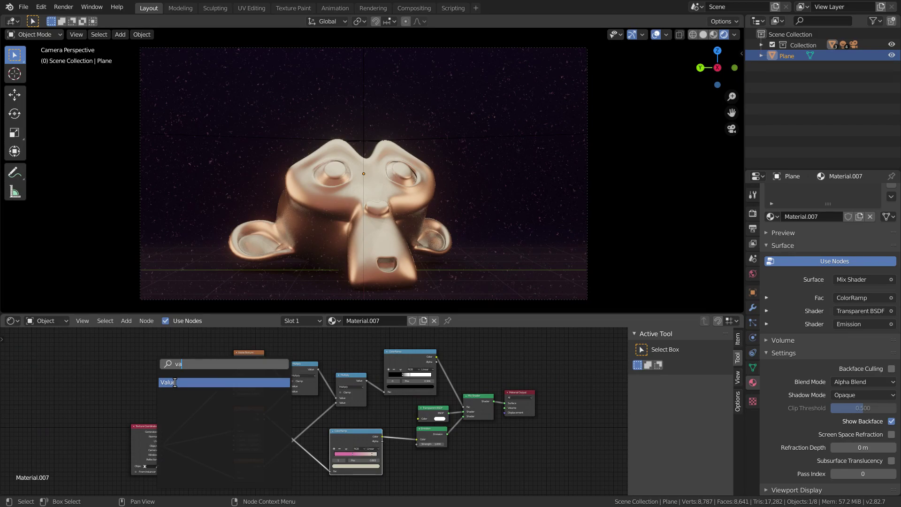
pyautogui.click(175, 383)
pyautogui.click(158, 377)
pyautogui.scroll(3, 162, 379)
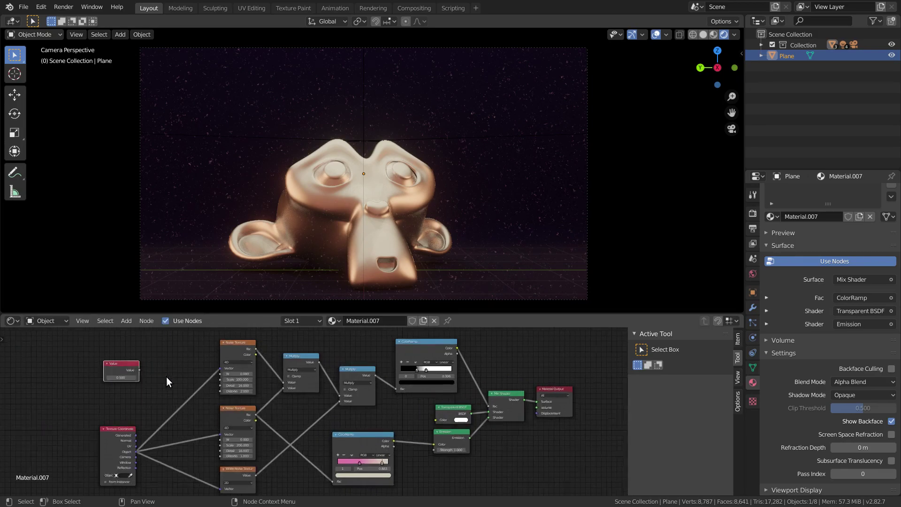
# Connect the Value node to the W inputs of both Noise Textures and place it just above the Texture Coordinate node
pyautogui.moveTo(78, 357); pyautogui.dragTo(126, 363, button='middle')
pyautogui.moveTo(116, 349); pyautogui.dragTo(235, 356)
pyautogui.moveTo(116, 350); pyautogui.dragTo(235, 453)
pyautogui.moveTo(86, 354); pyautogui.dragTo(84, 394)
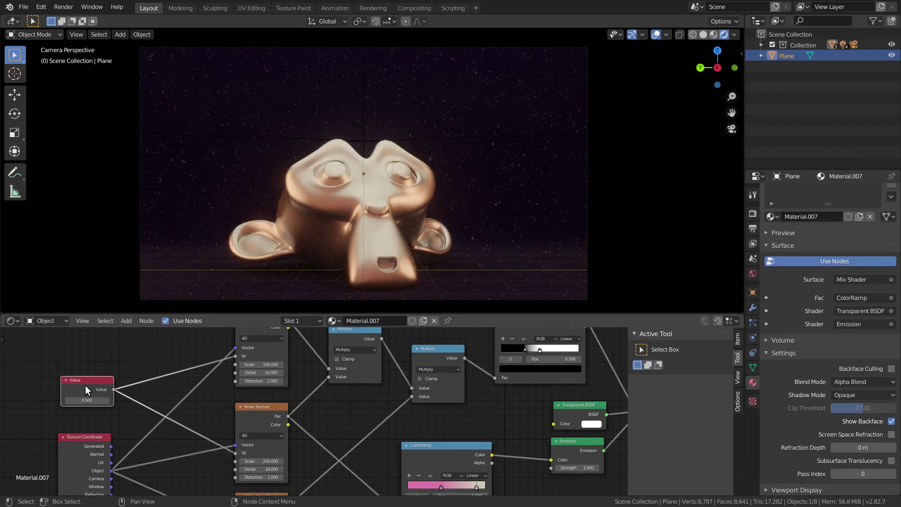
# Try 4.4 in the Value node, and settle on 2.1
pyautogui.doubleClick(87, 400)
pyautogui.write('4.4')
pyautogui.press('Return')
pyautogui.doubleClick(87, 400)
pyautogui.write('2.1')
pyautogui.press('Return')
# Switch to the Animation workspace and show the camera view with rendered shading in its smaller 3D viewport
pyautogui.click(327, 8)
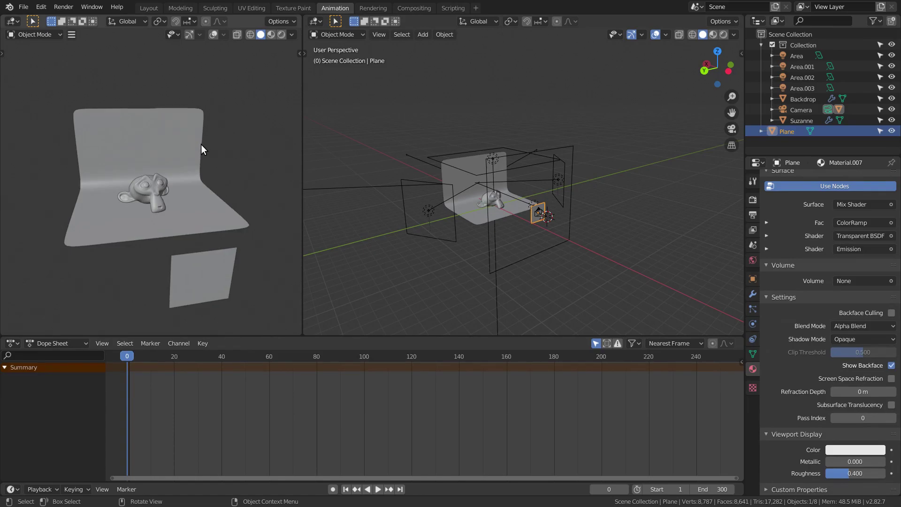
pyautogui.press('KP_0')
pyautogui.click(281, 35)
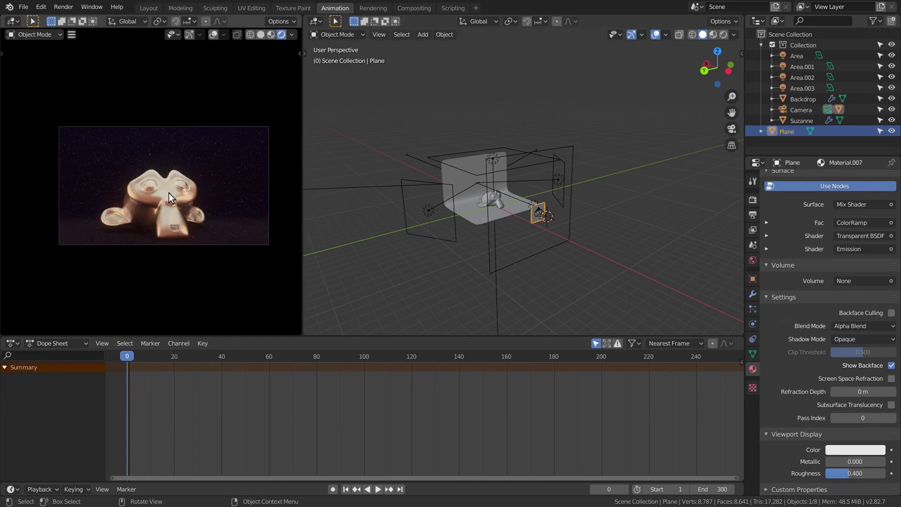
pyautogui.scroll(4, 168, 192)
pyautogui.moveTo(126, 168); pyautogui.dragTo(197, 154, button='middle')
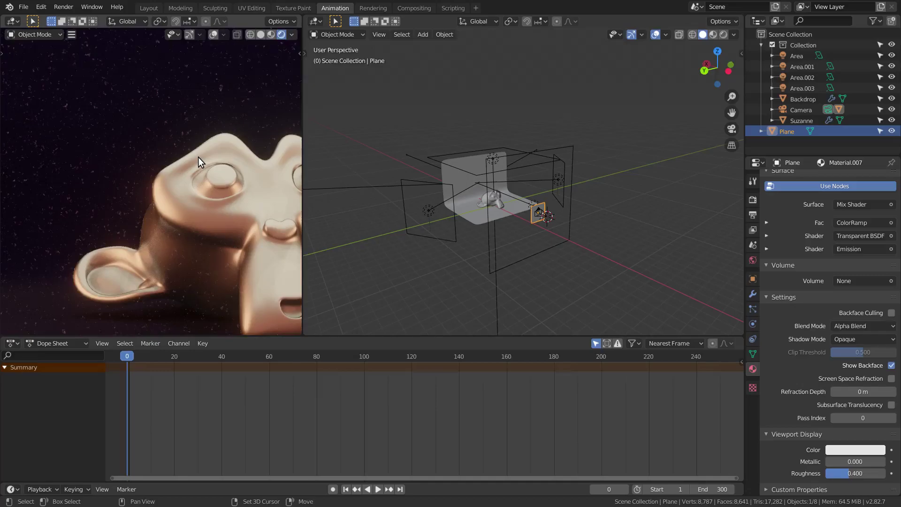
# Turn the larger 3D viewport into a Shader Editor and keyframe the Value node's value at frame 0
pyautogui.click(315, 21)
pyautogui.click(325, 97)
pyautogui.moveTo(360, 112); pyautogui.dragTo(419, 70, button='middle')
pyautogui.scroll(2, 440, 163)
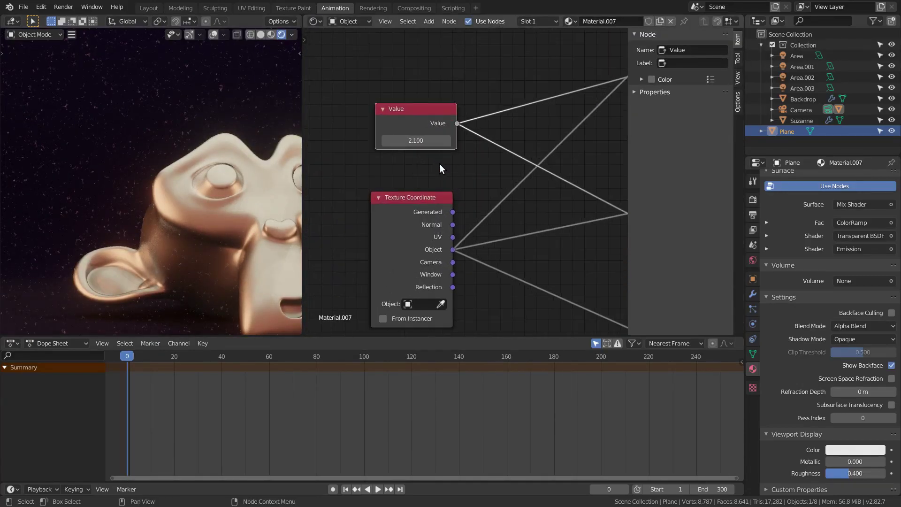
pyautogui.press('i')
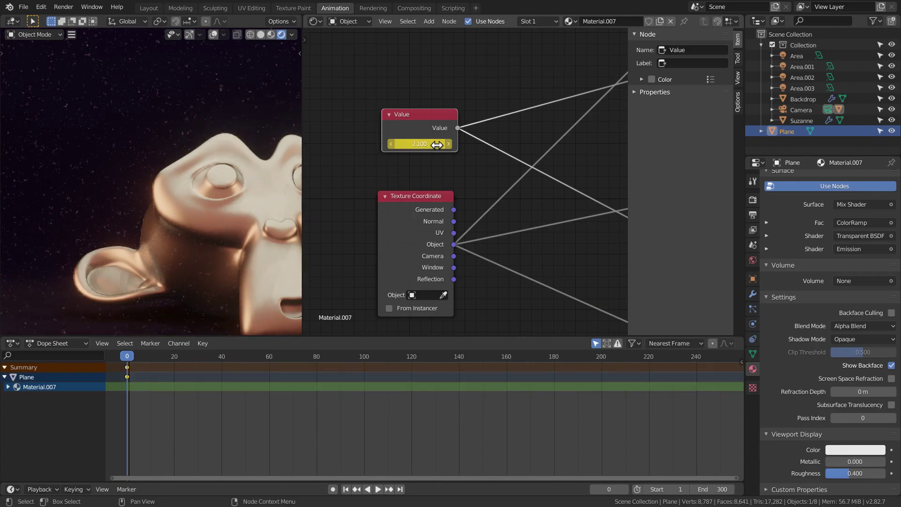
# Change the Dope Sheet to a Graph Editor and add a Noise modifier with scale 50 to the value's curve
pyautogui.click(12, 343)
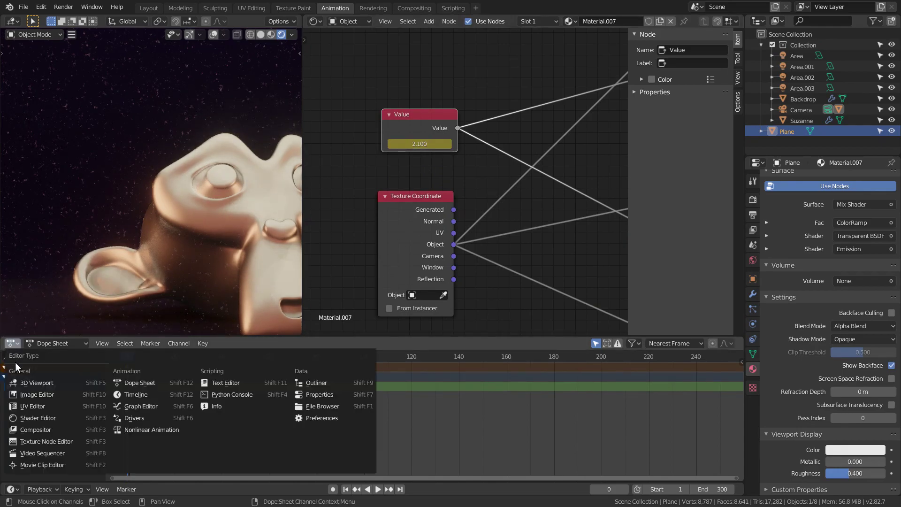
pyautogui.click(140, 404)
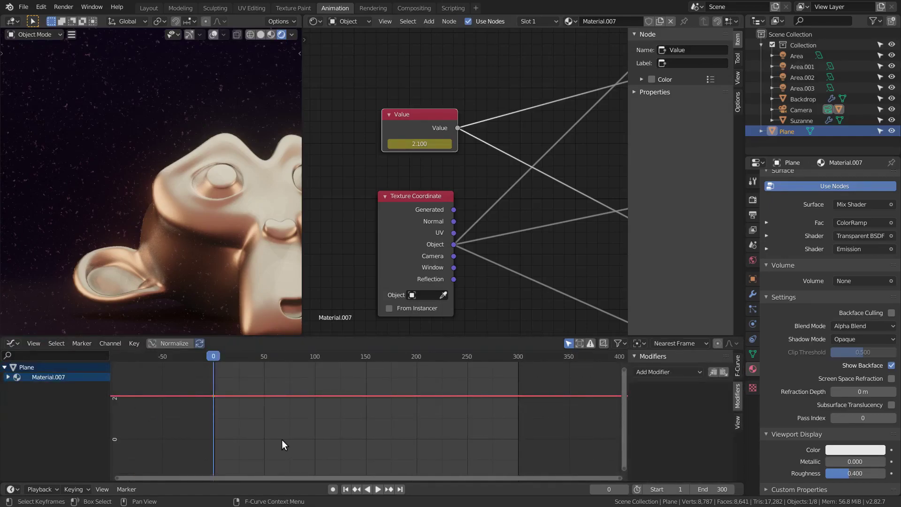
pyautogui.click(689, 371)
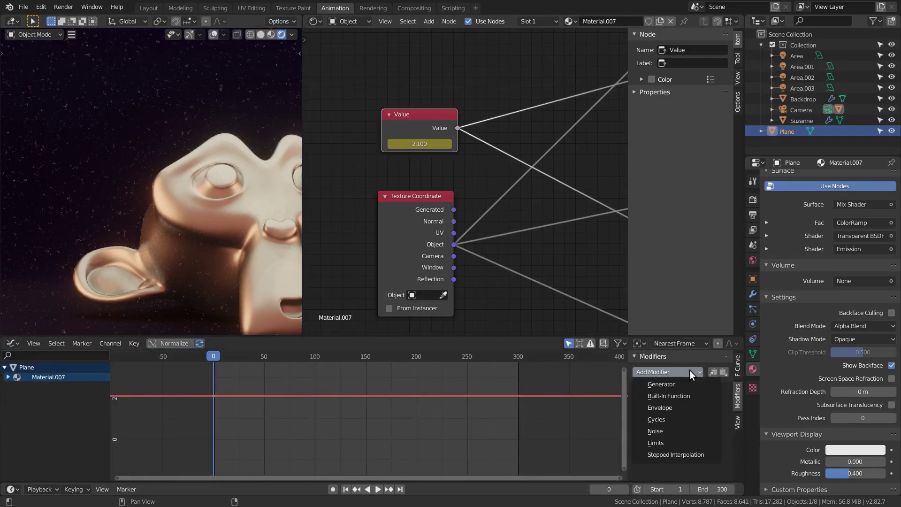
pyautogui.click(672, 430)
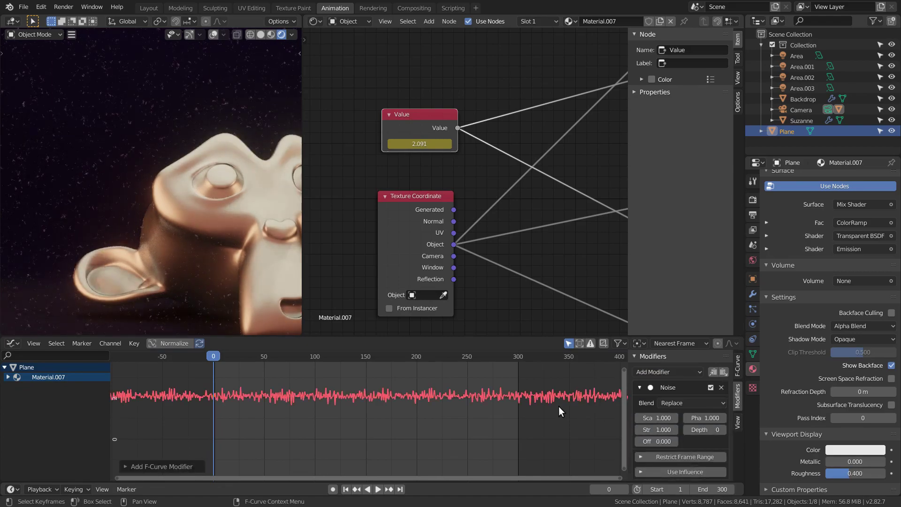
pyautogui.click(655, 417)
pyautogui.write('50')
pyautogui.press('Return')
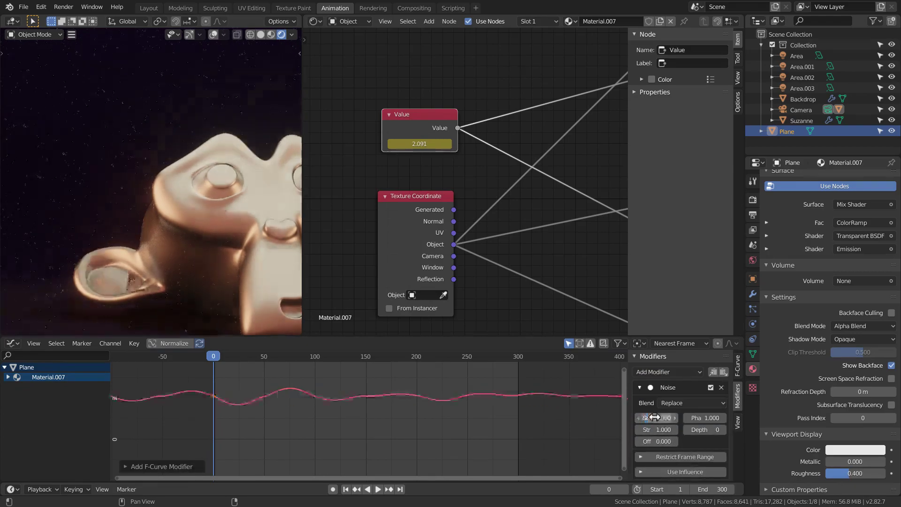
# Play the animation to check the changing noise, and return to frame 0
pyautogui.press('space')
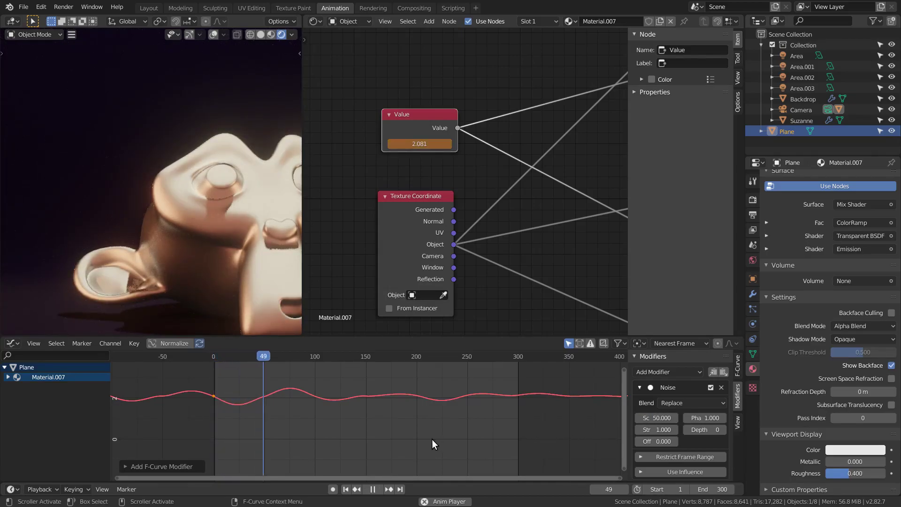
pyautogui.press('space')
pyautogui.press('space')
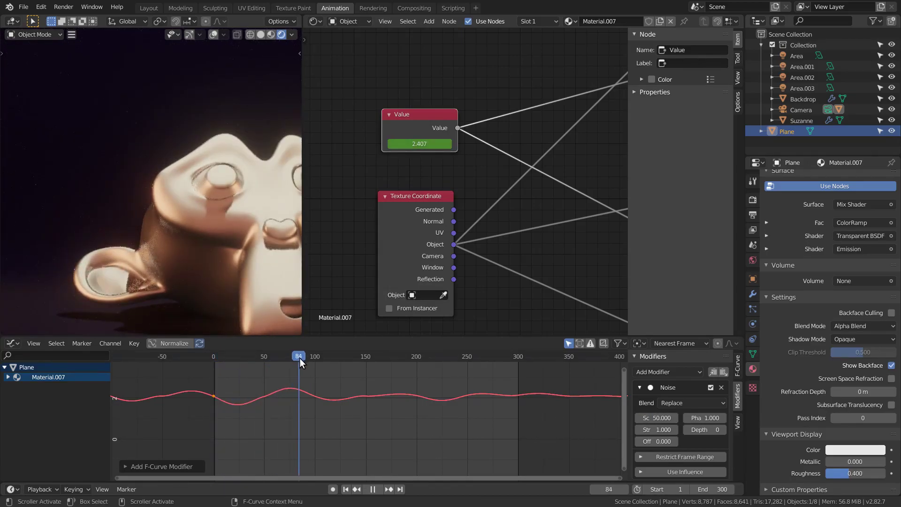
pyautogui.press('Escape')
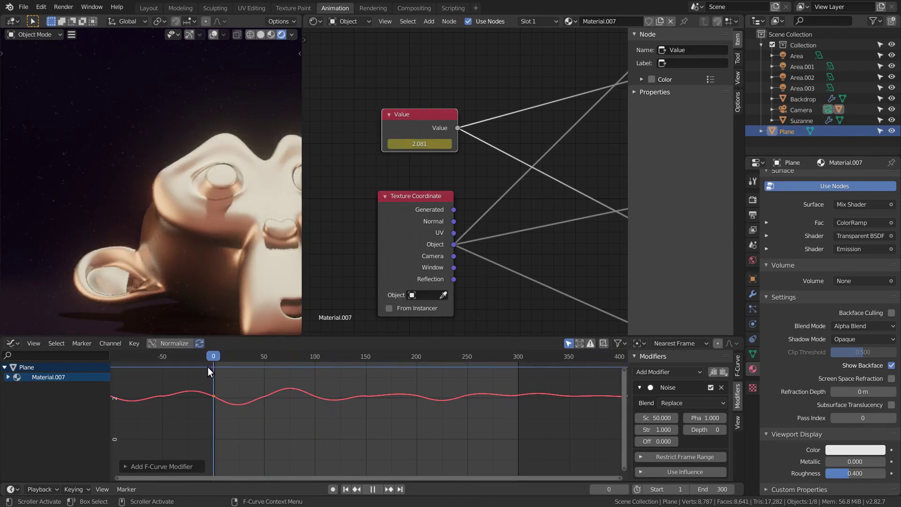
# Add a Stepped Interpolation modifier with step size 10 to the value's curve and play the animation to check it
pyautogui.click(639, 387)
pyautogui.click(641, 370)
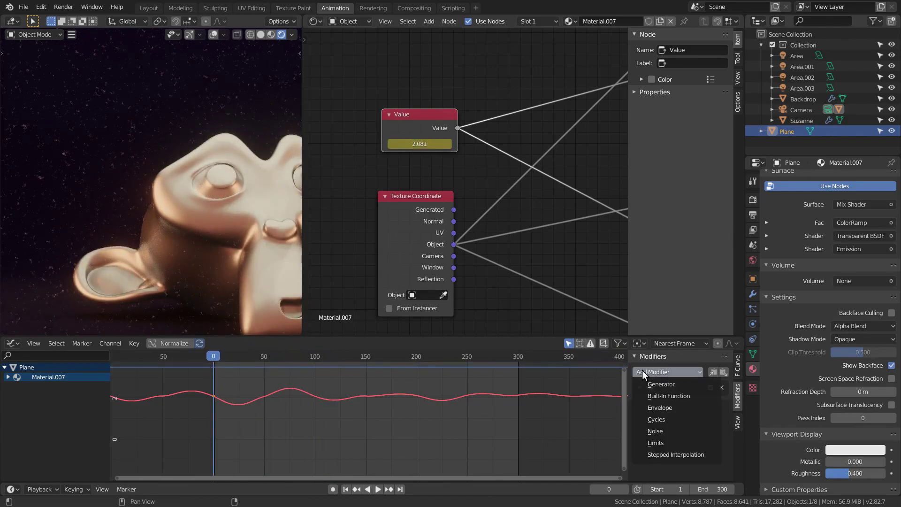
pyautogui.click(649, 451)
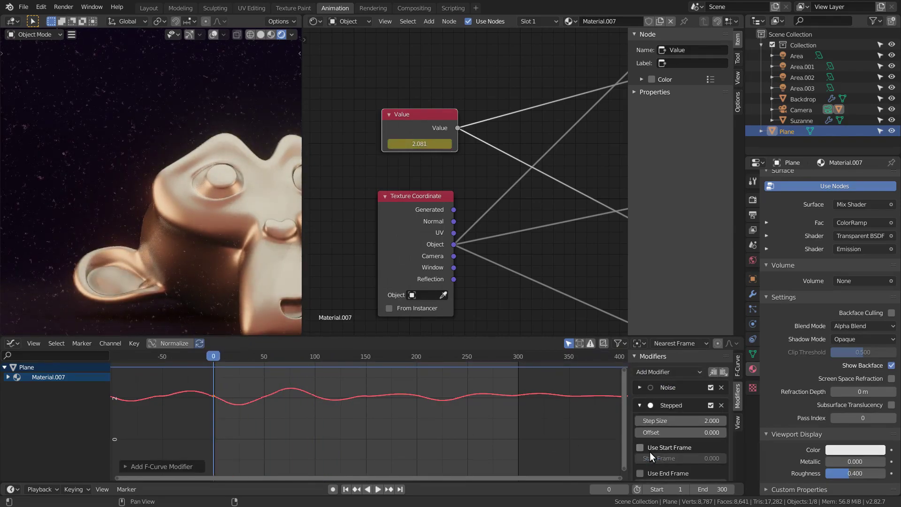
pyautogui.click(683, 419)
pyautogui.write('10')
pyautogui.press('Return')
pyautogui.press('space')
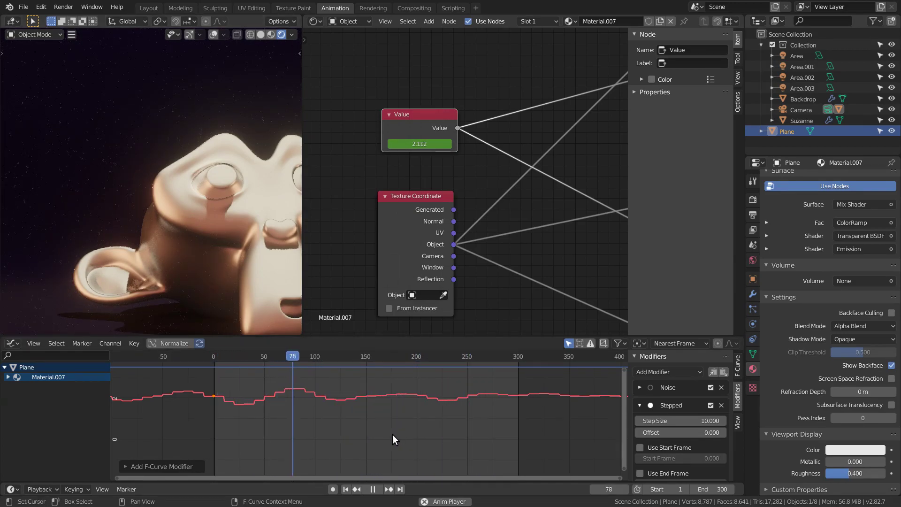
pyautogui.press('space')
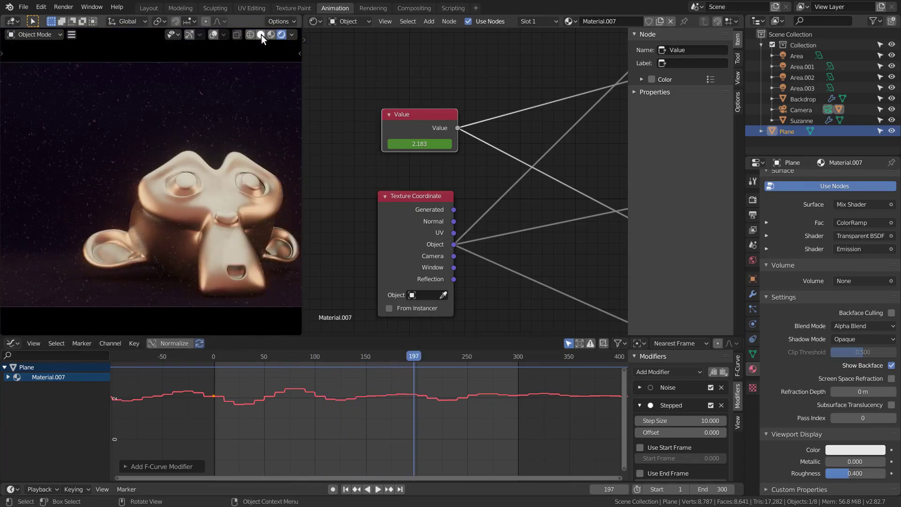
# Switch the camera viewport to solid shading and lower the plane material's viewport display colour alpha to 0.363
pyautogui.click(261, 35)
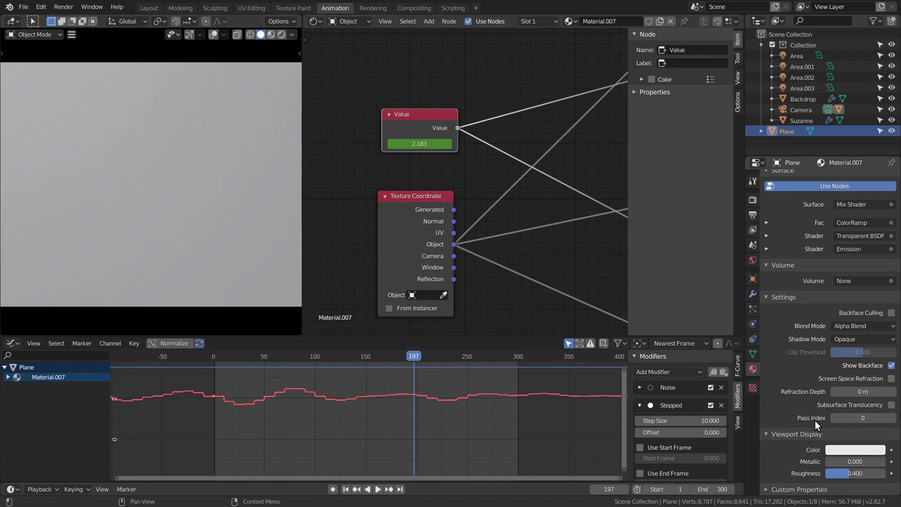
pyautogui.click(844, 449)
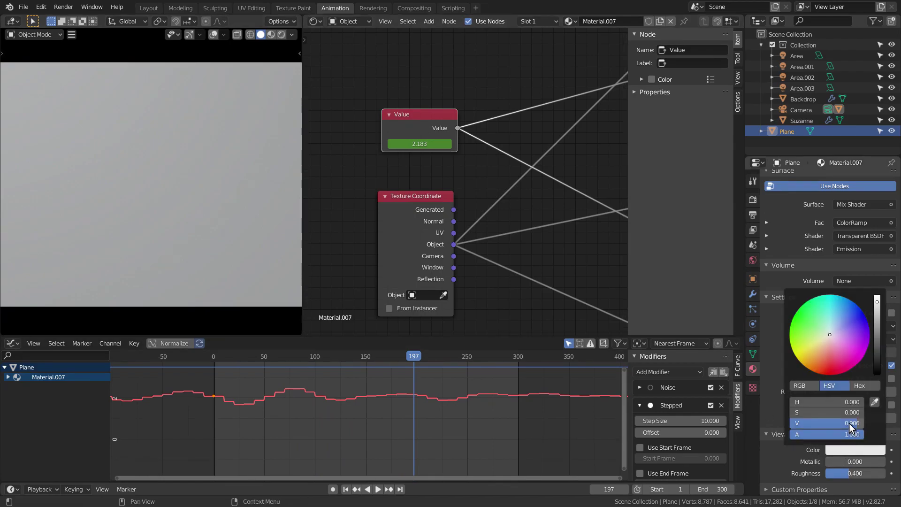
pyautogui.moveTo(851, 435); pyautogui.dragTo(809, 435)
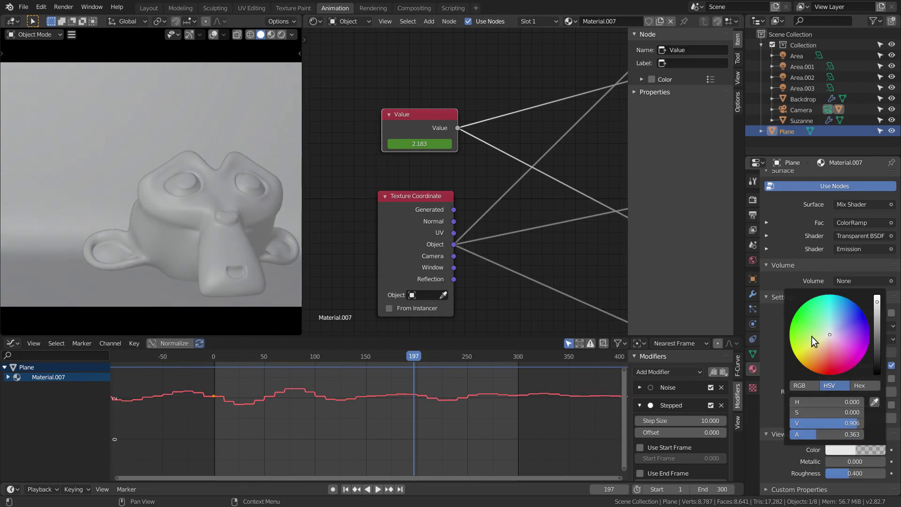
# Make the plane unselectable in the viewports, return to rendered shading, and test selecting the monkey and backdrop through it
pyautogui.click(880, 132)
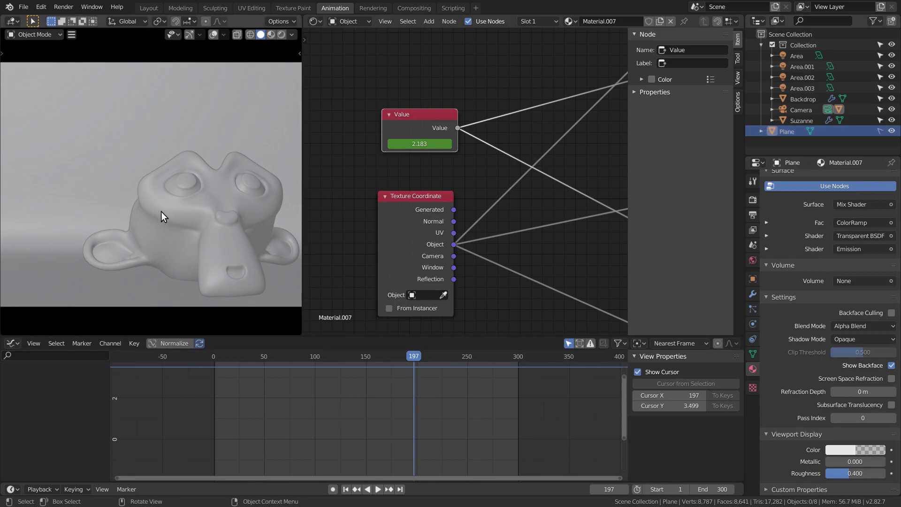
pyautogui.click(282, 34)
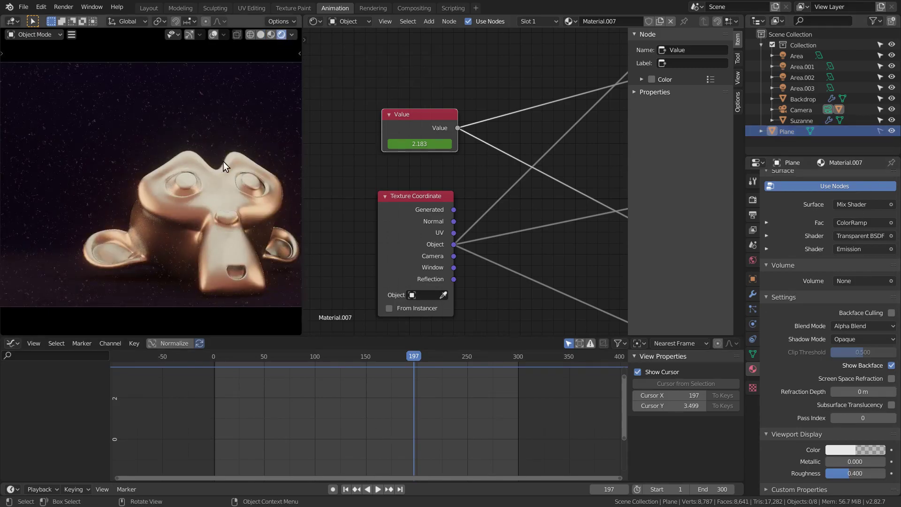
pyautogui.click(211, 186)
pyautogui.click(237, 88)
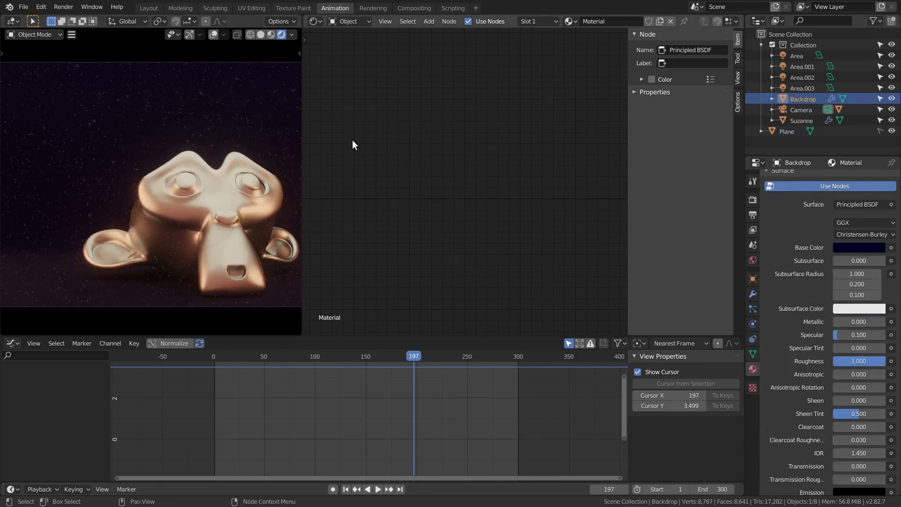
# Make the plane the active object again, go to frame 0 and play the animation in the camera view
pyautogui.click(776, 129)
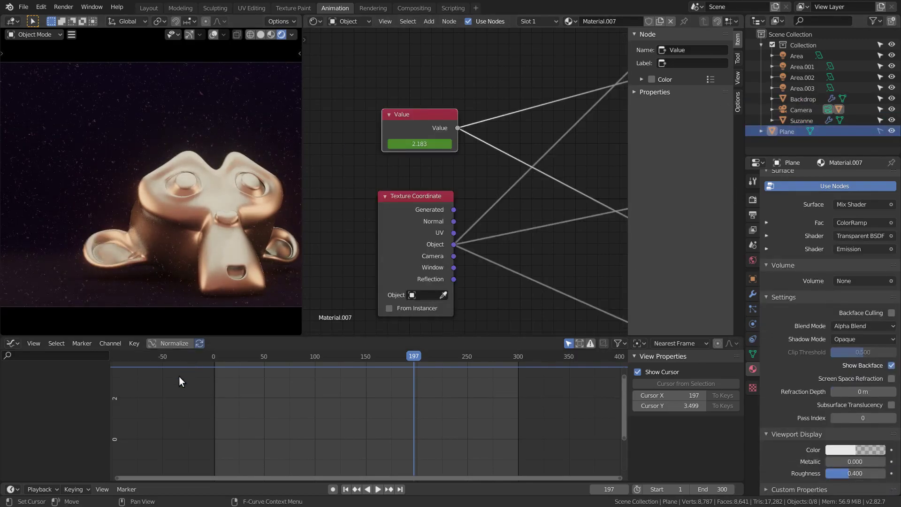
pyautogui.click(211, 358)
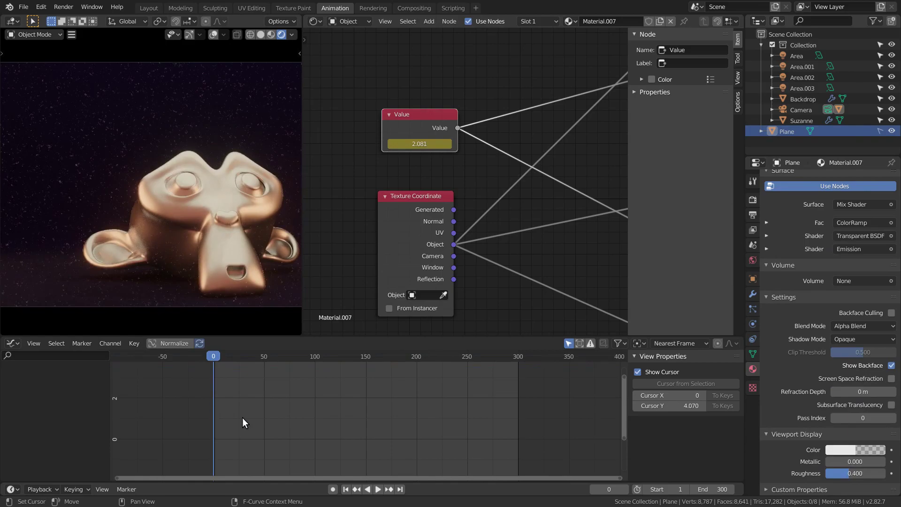
pyautogui.moveTo(212, 232); pyautogui.dragTo(195, 219, button='middle')
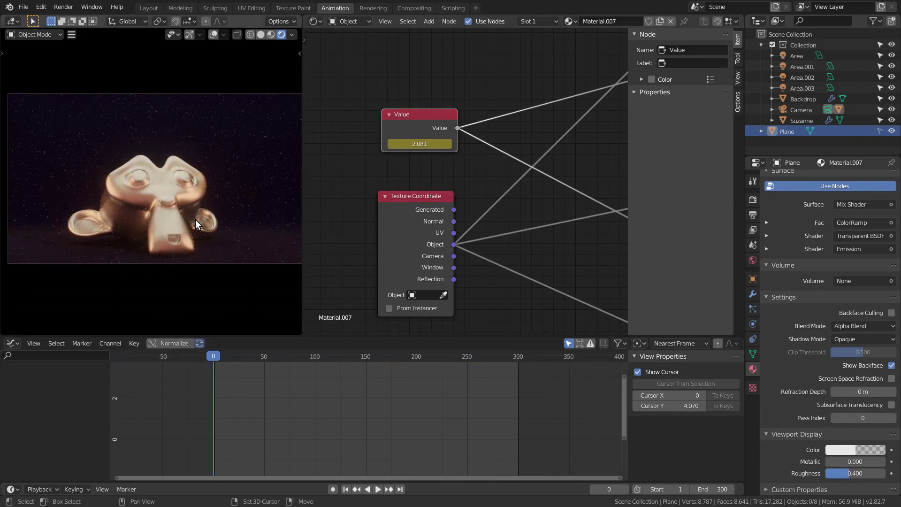
pyautogui.press('space')
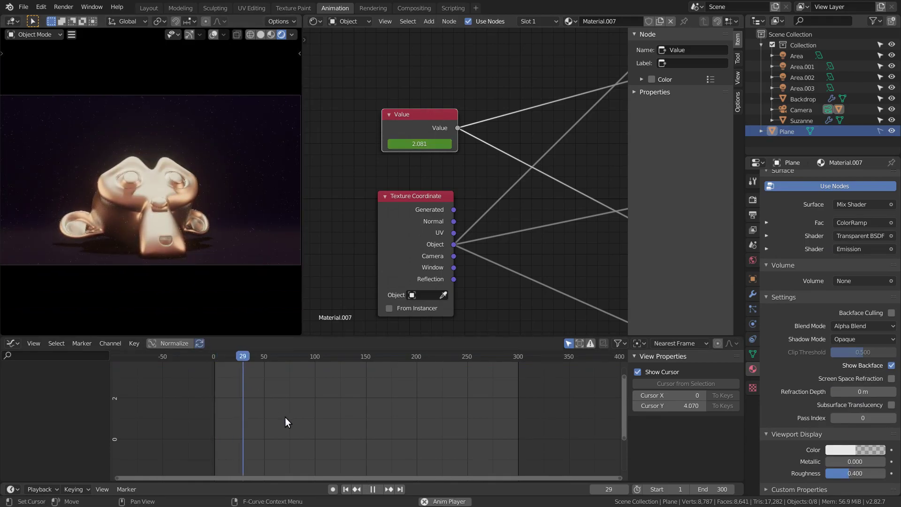